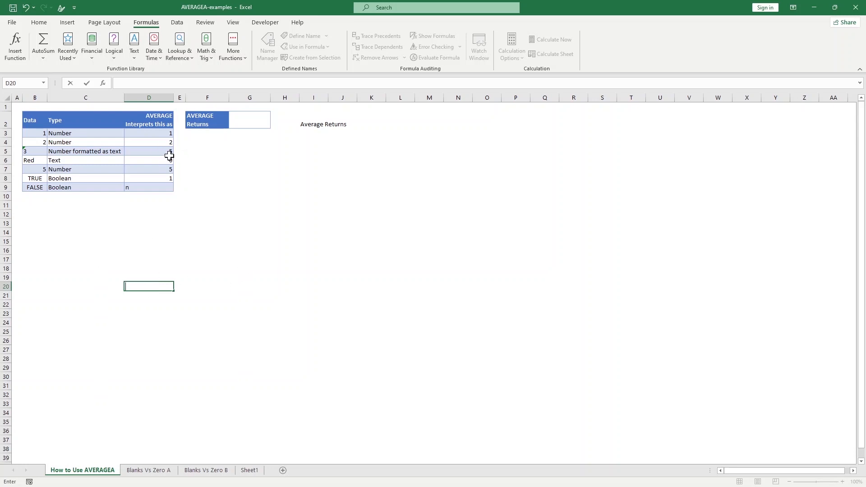
# Step: Total the range D3:D9 in cell D11 with the SUM function
pyautogui.click(170, 212)
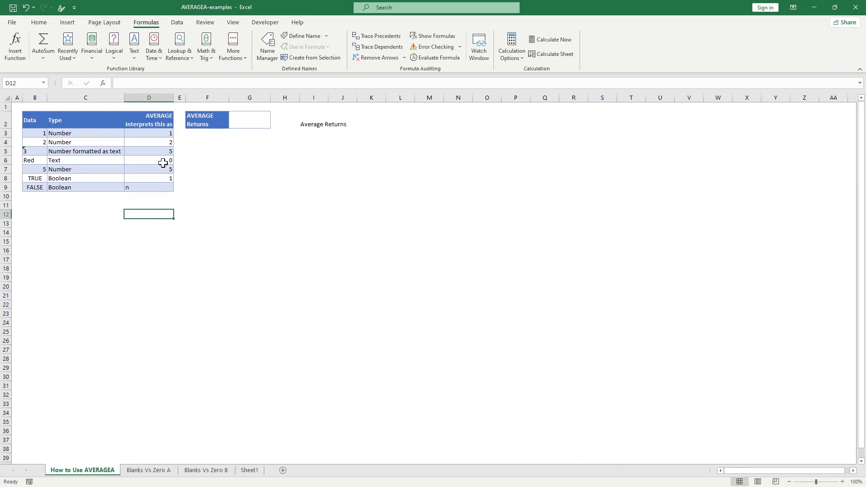
pyautogui.click(161, 204)
pyautogui.write('=')
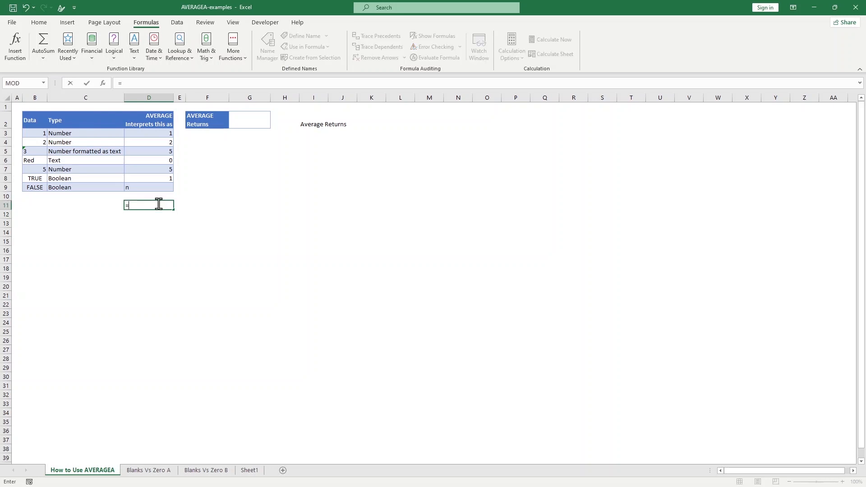
pyautogui.write('som')
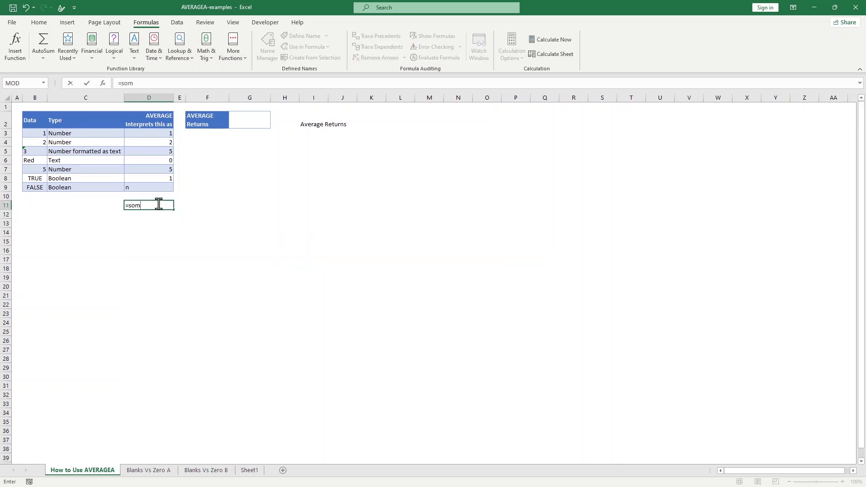
pyautogui.press('BackSpace')
pyautogui.press('BackSpace')
pyautogui.write('um')
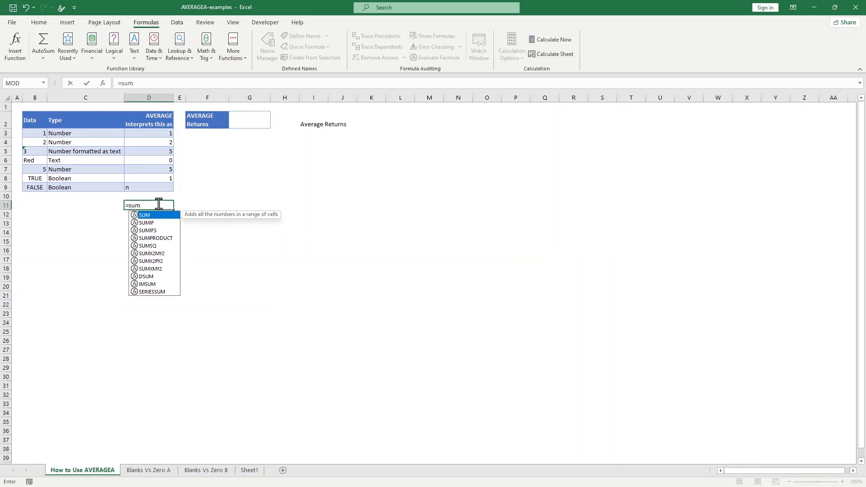
pyautogui.write('(')
pyautogui.moveTo(166, 133); pyautogui.dragTo(158, 185)
pyautogui.press('Return')
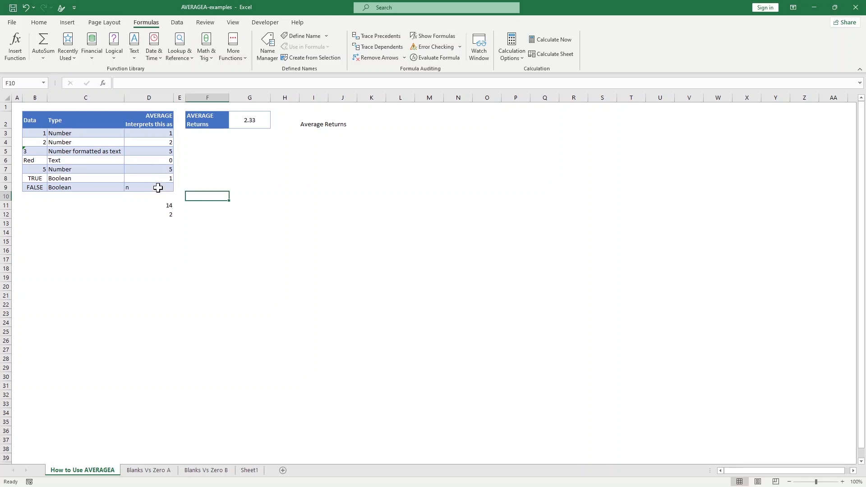
# Step: Clear cell D6 in the Red text row and inspect the AVERAGE formula in G2
pyautogui.click(169, 213)
pyautogui.click(251, 117)
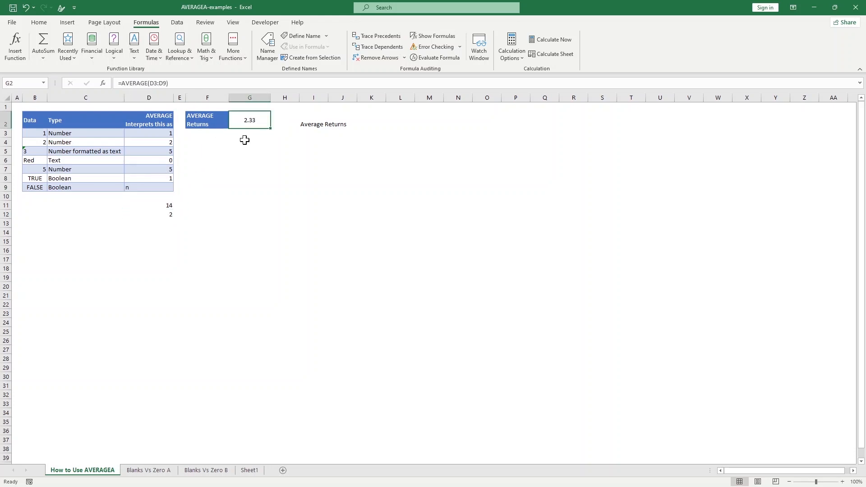
pyautogui.click(129, 188)
pyautogui.click(162, 161)
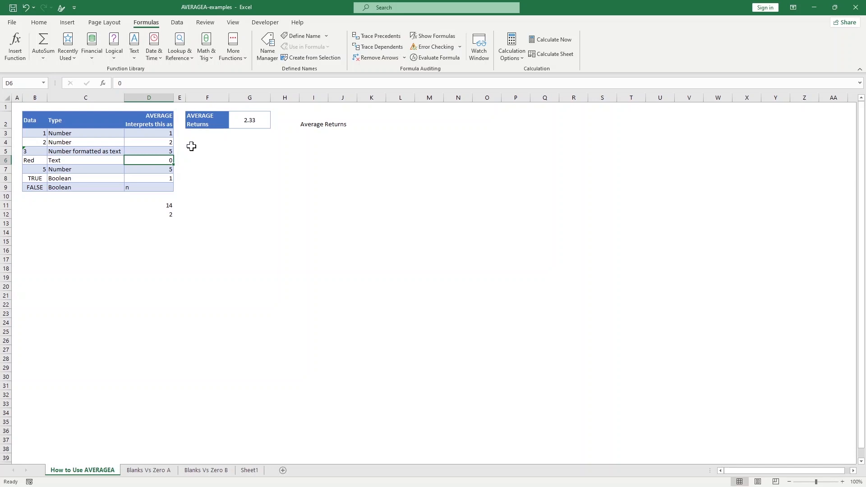
pyautogui.click(145, 188)
pyautogui.click(163, 158)
pyautogui.press('Delete')
pyautogui.click(251, 125)
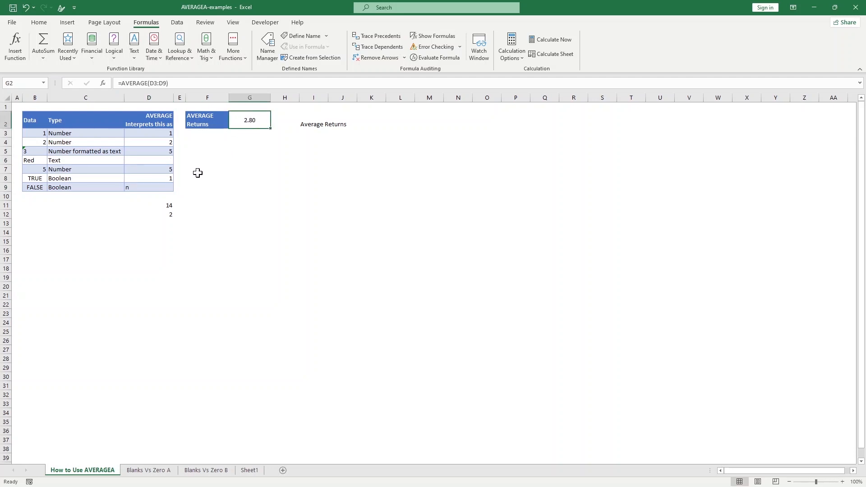
# Step: Enter 0 in cell D6 of the Red text row
pyautogui.click(167, 160)
pyautogui.write('0')
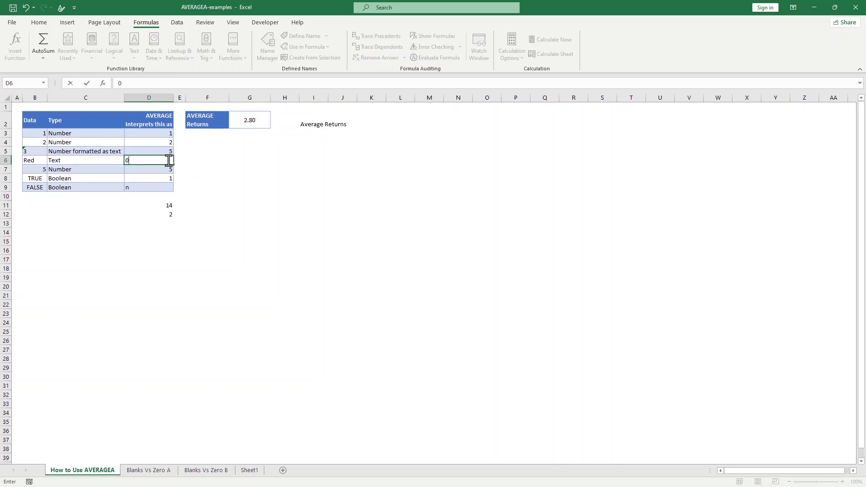
pyautogui.click(158, 215)
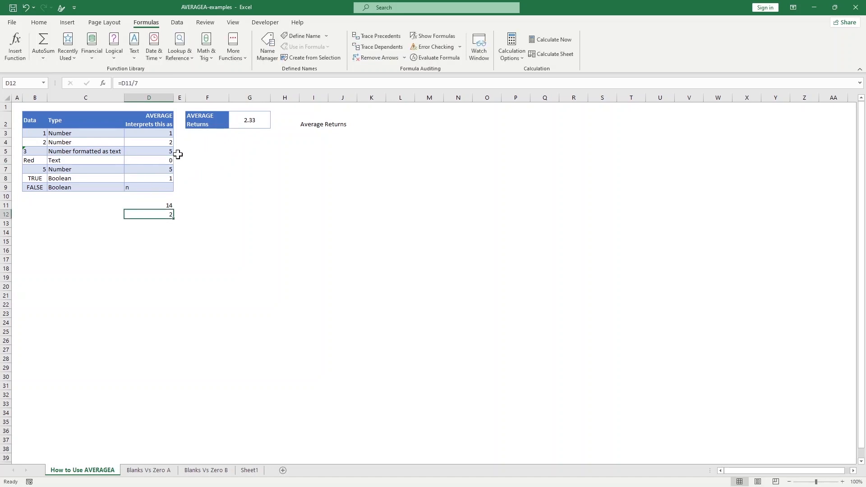
# Step: Clear the letter n from cell D9 in the FALSE row
pyautogui.click(150, 188)
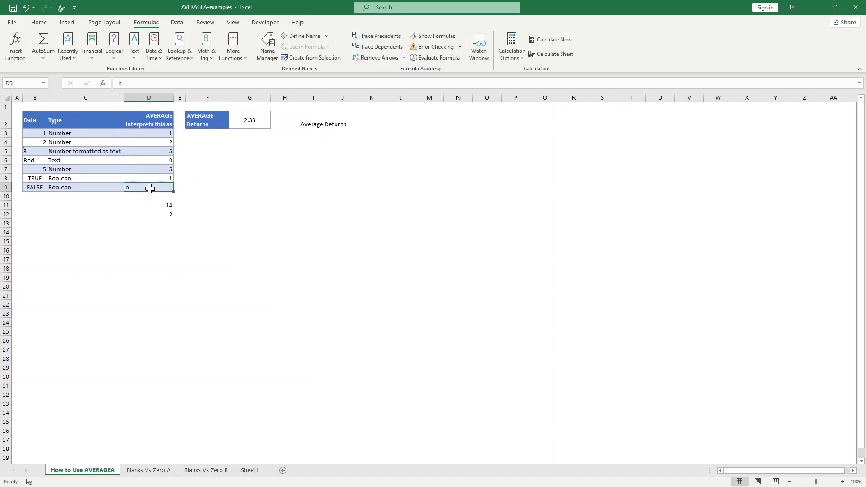
pyautogui.press('Delete')
pyautogui.click(145, 239)
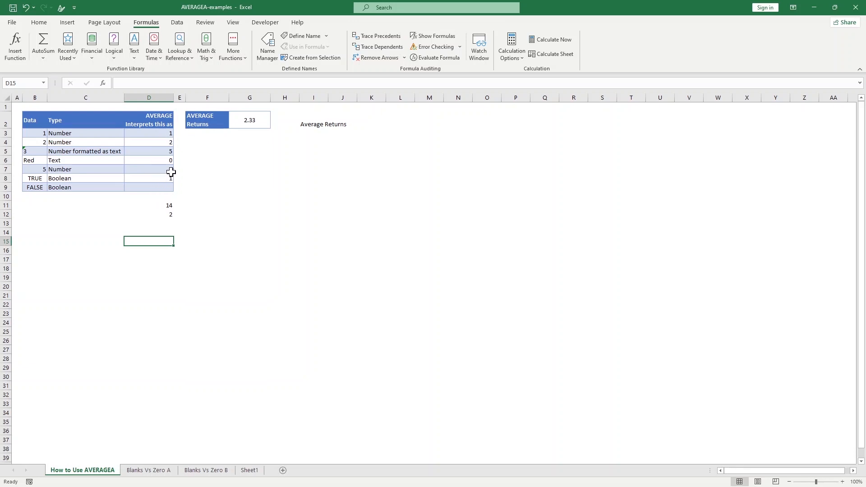
pyautogui.click(162, 187)
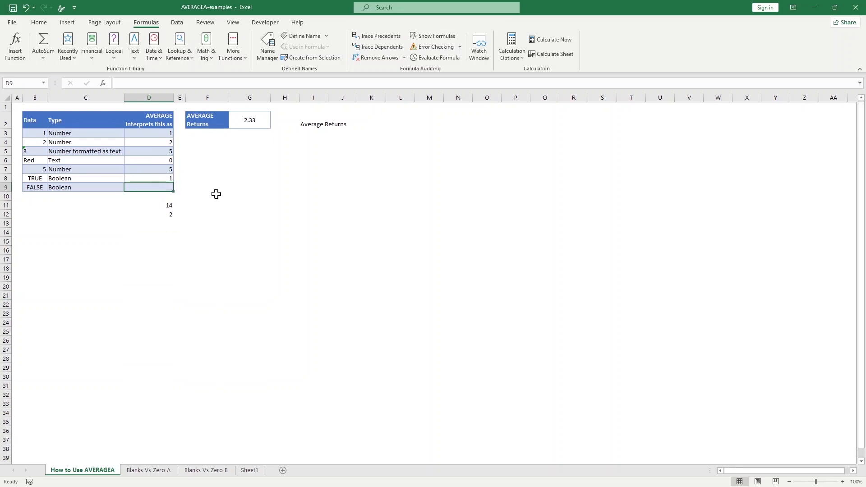
# Step: Enter the formula =AVERAGEA(D3:D9) in cell G10
pyautogui.click(233, 196)
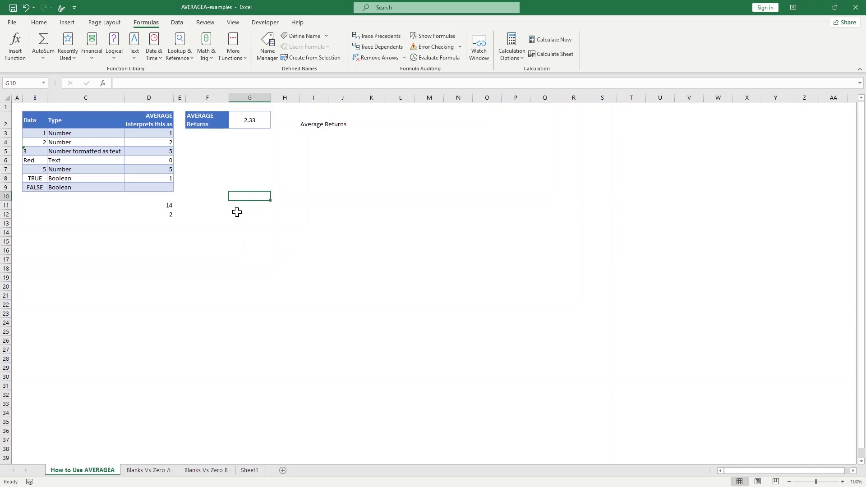
pyautogui.write('=')
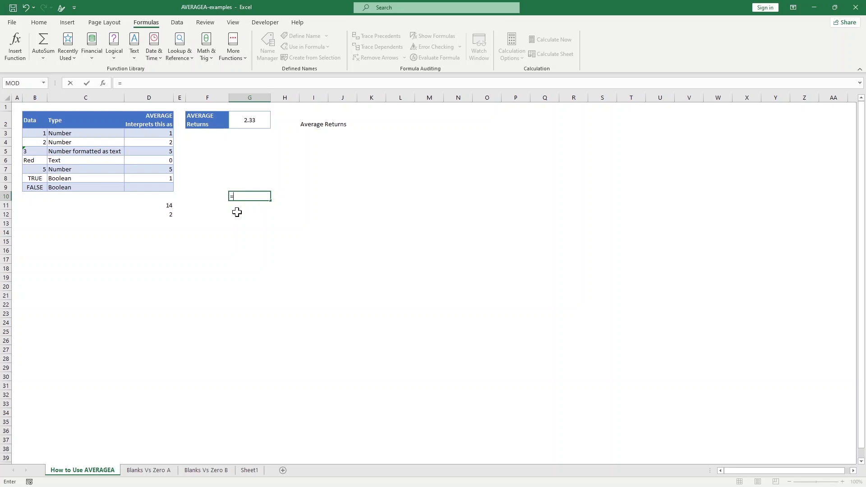
pyautogui.write('average')
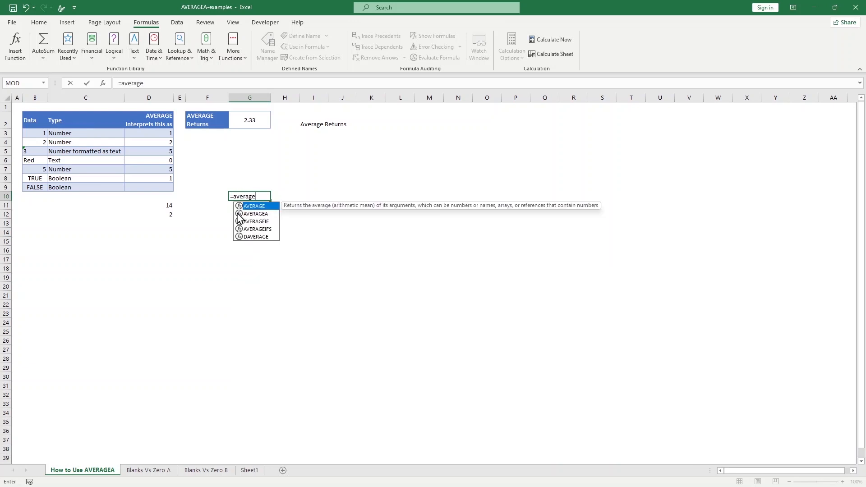
pyautogui.write('a(')
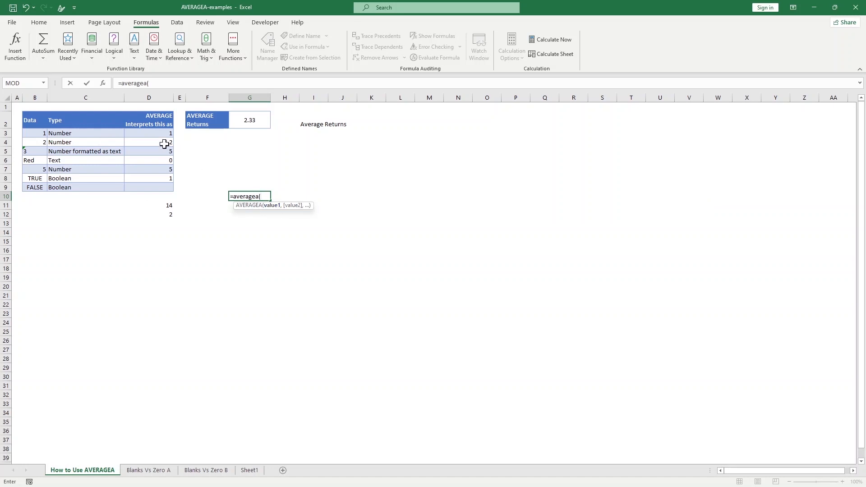
pyautogui.moveTo(163, 135); pyautogui.dragTo(162, 185)
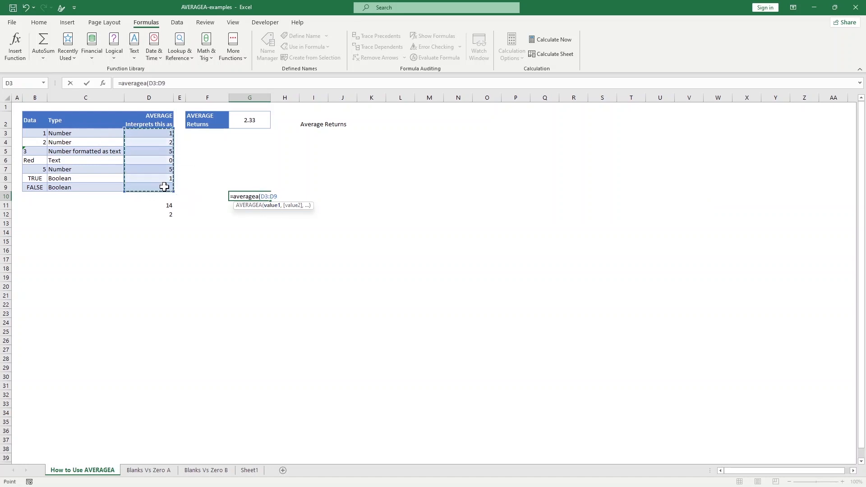
pyautogui.write(')')
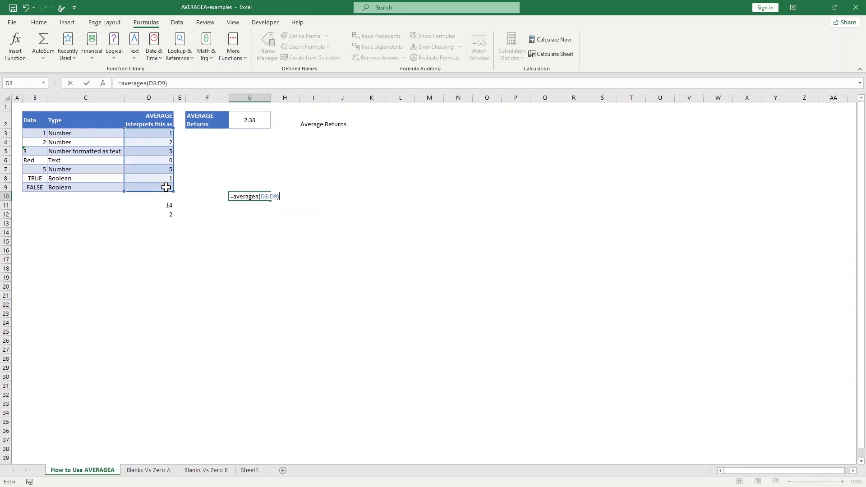
pyautogui.press('Return')
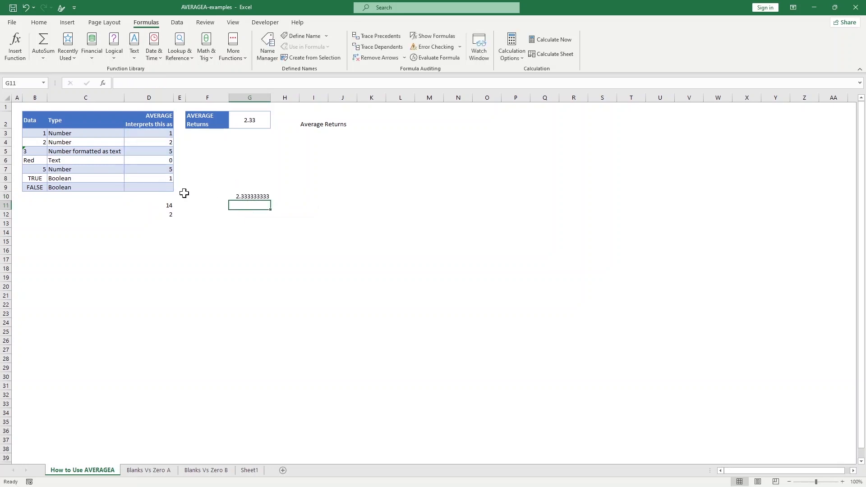
# Step: Enter the text n in cell D9 of the FALSE row to test how AVERAGEA treats text
pyautogui.click(152, 189)
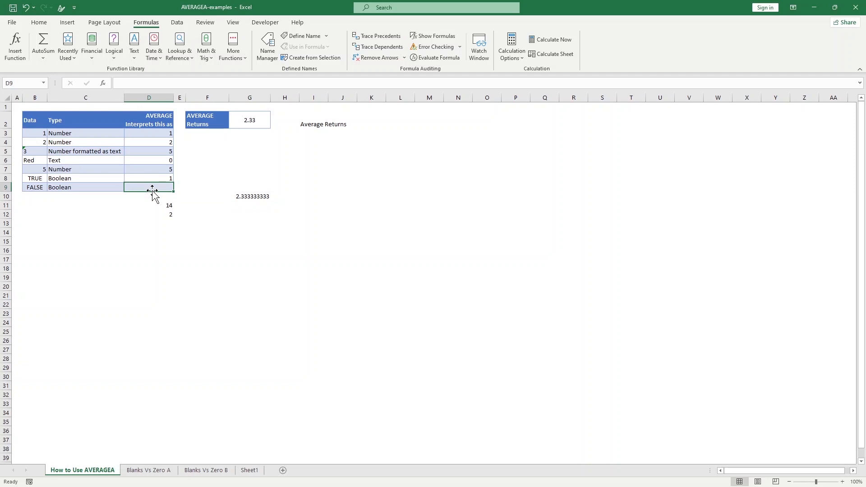
pyautogui.write('n')
pyautogui.press('Return')
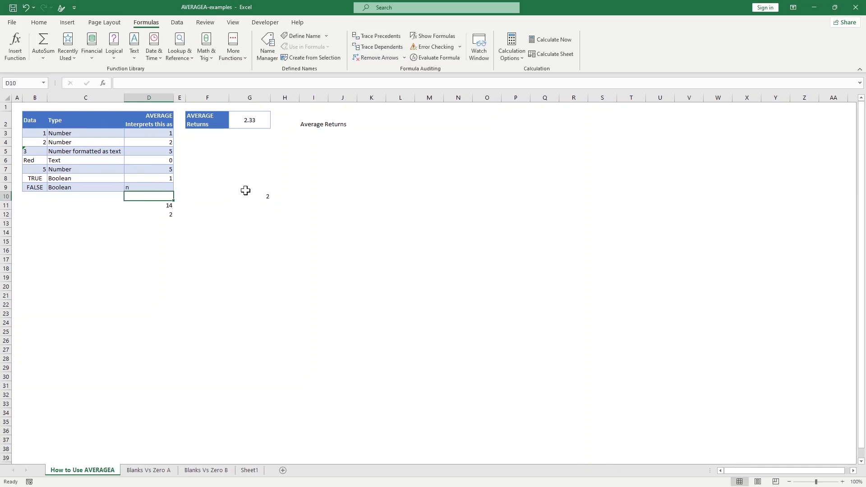
pyautogui.click(151, 189)
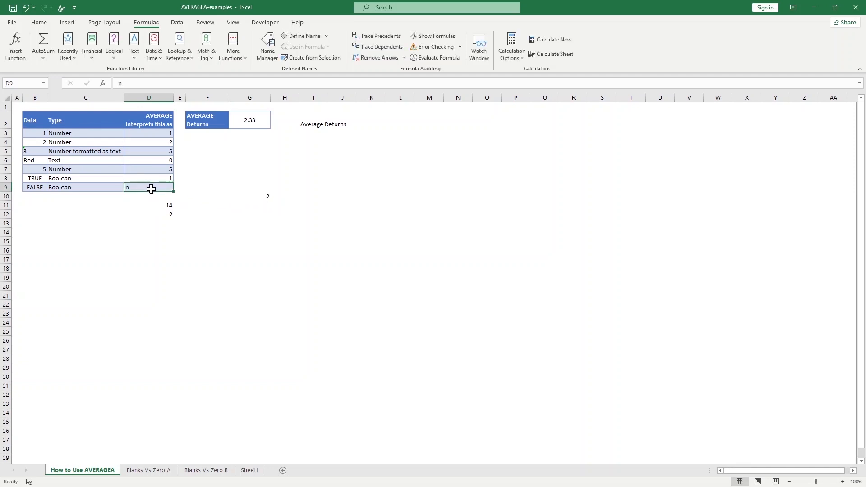
pyautogui.click(210, 213)
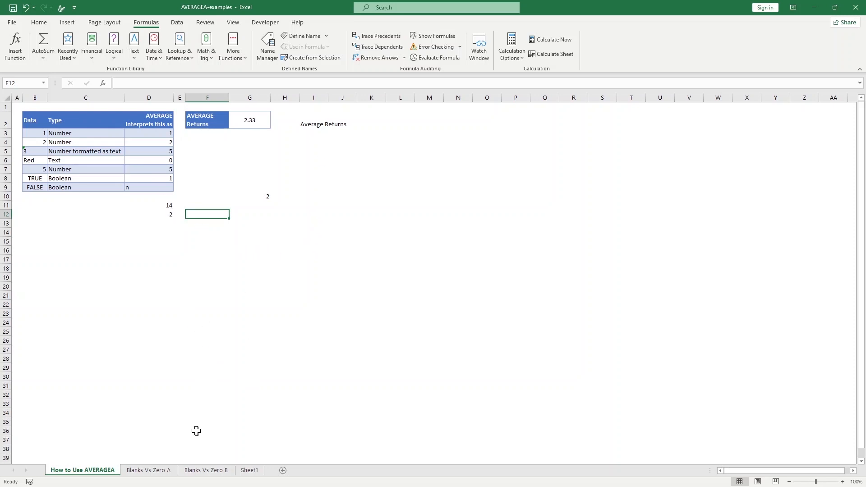
# Step: On the Blanks Vs Zero A sheet, enter =AVERAGEA(C3:C10) in cell F2 to average the net worth values
pyautogui.click(162, 474)
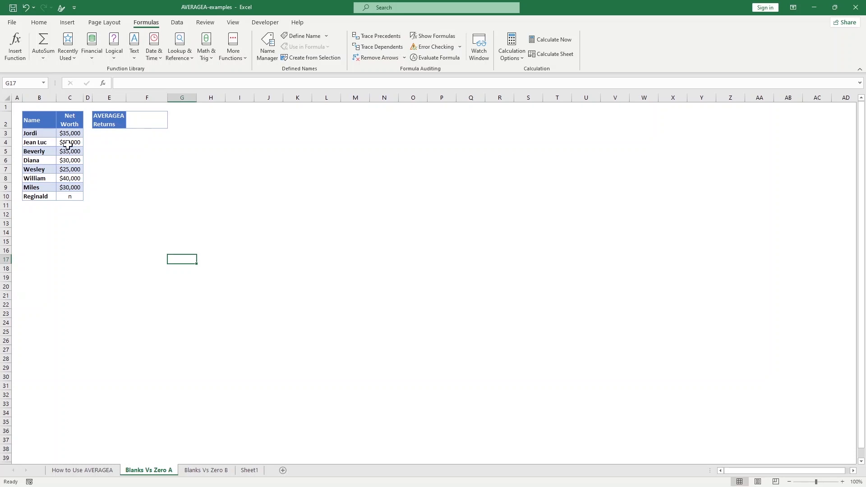
pyautogui.click(73, 214)
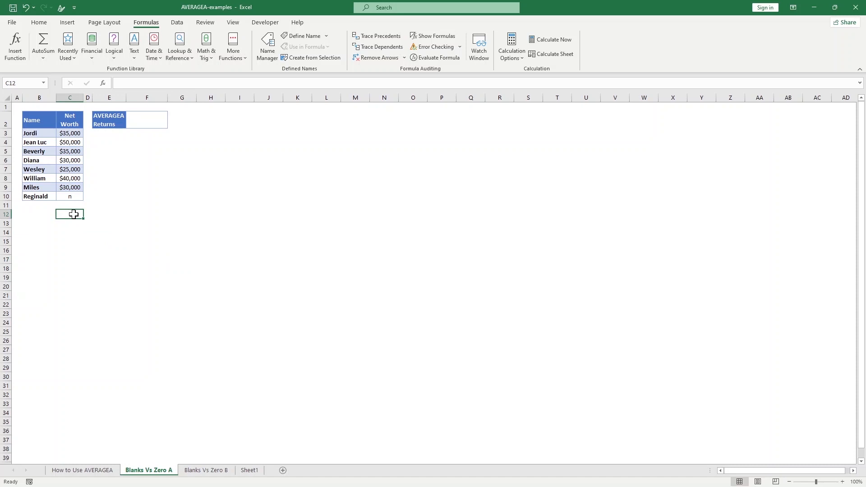
pyautogui.click(140, 117)
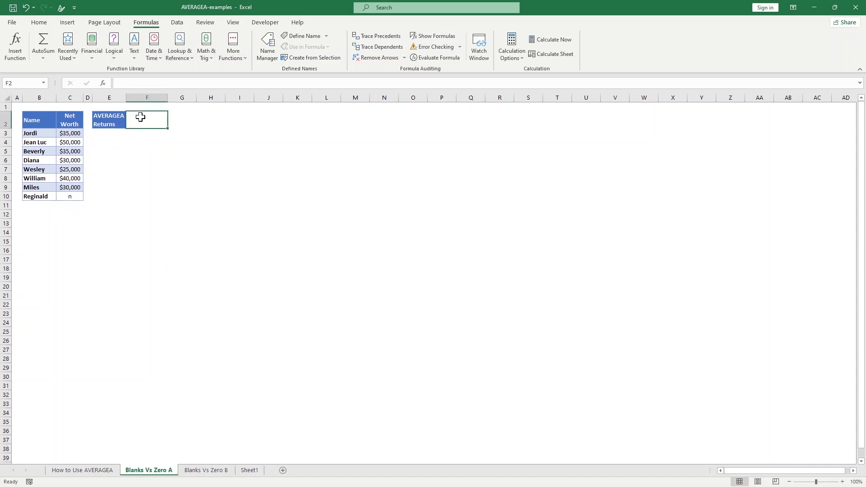
pyautogui.write('=')
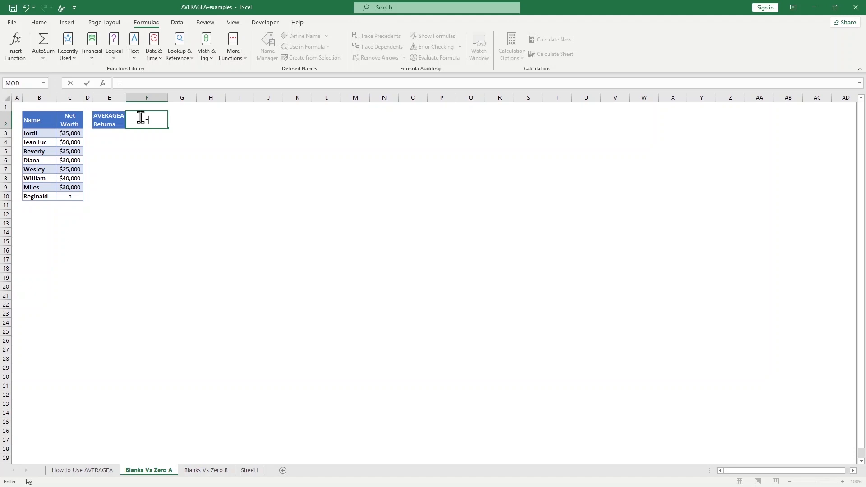
pyautogui.write('average')
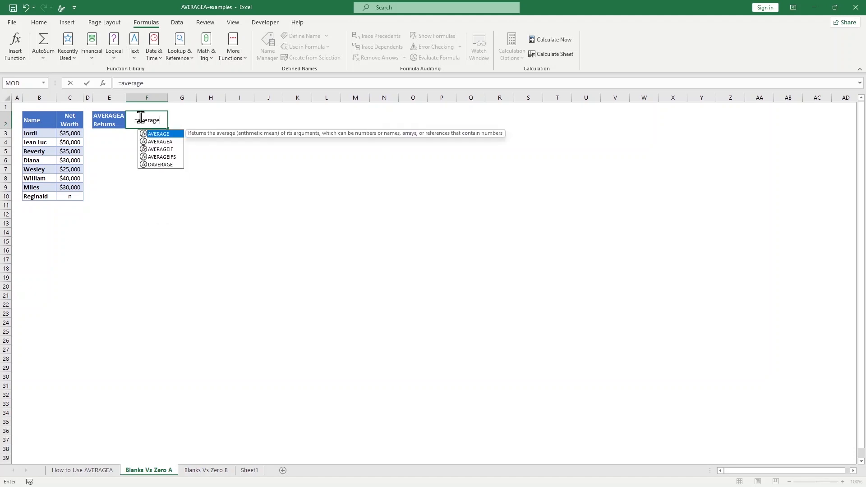
pyautogui.write('a(')
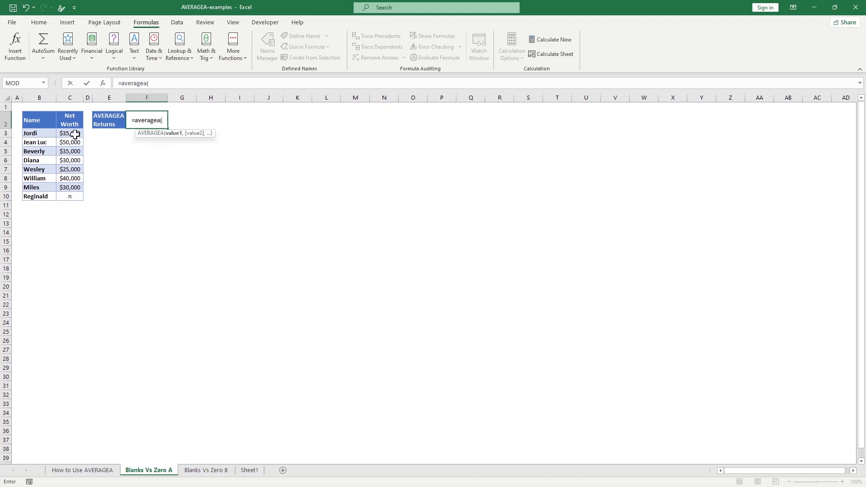
pyautogui.moveTo(72, 134); pyautogui.dragTo(65, 195)
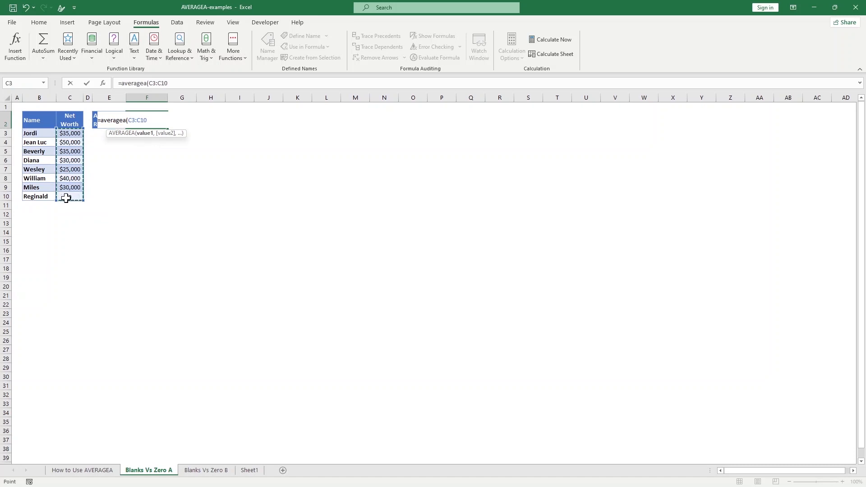
pyautogui.write(')')
pyautogui.press('Return')
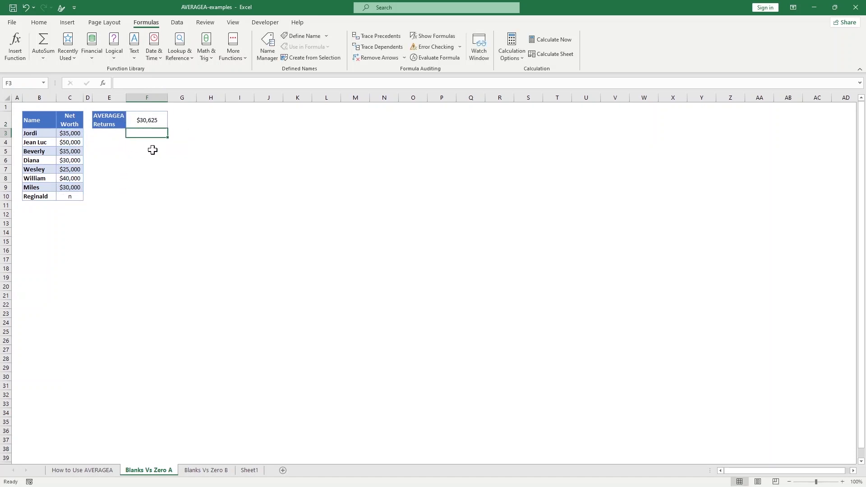
# Step: Enter =AVERAGE(C3:C10) in cell F3 below the AVERAGEA result for comparison
pyautogui.write('=average(')
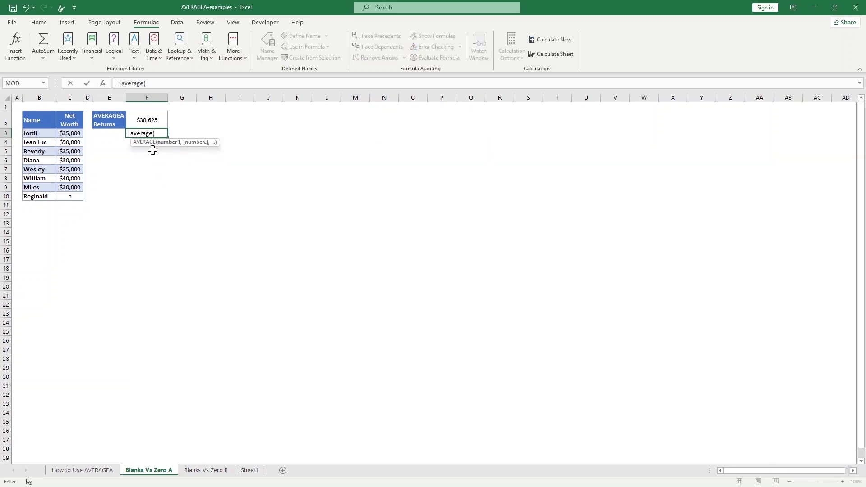
pyautogui.moveTo(70, 133); pyautogui.dragTo(72, 198)
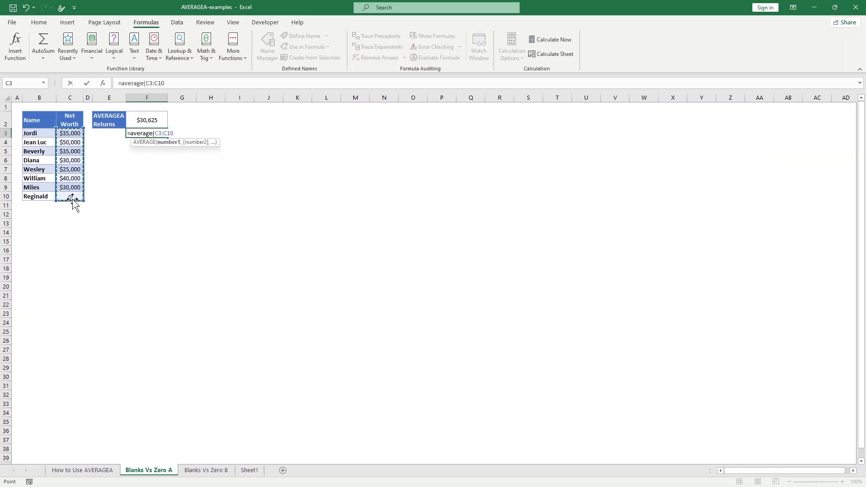
pyautogui.write(')')
pyautogui.press('Return')
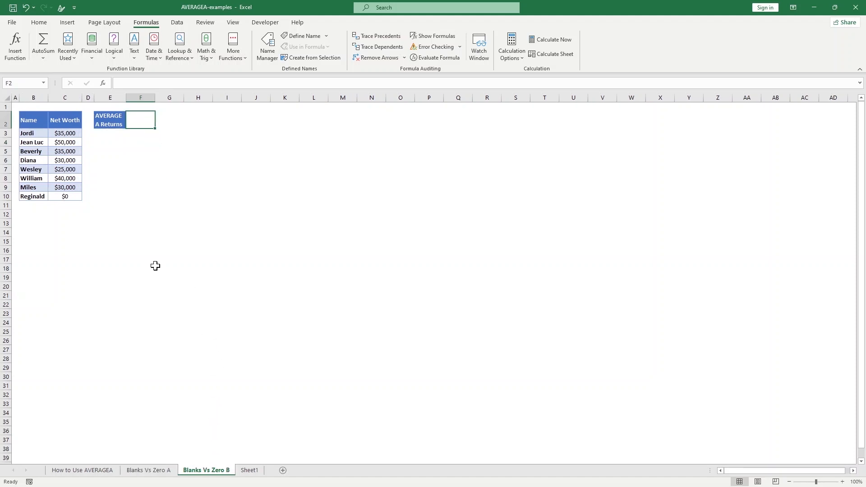
# Step: On Sheet1, examine the arguments of the AVERAGEIF formula in cell D2
pyautogui.click(249, 471)
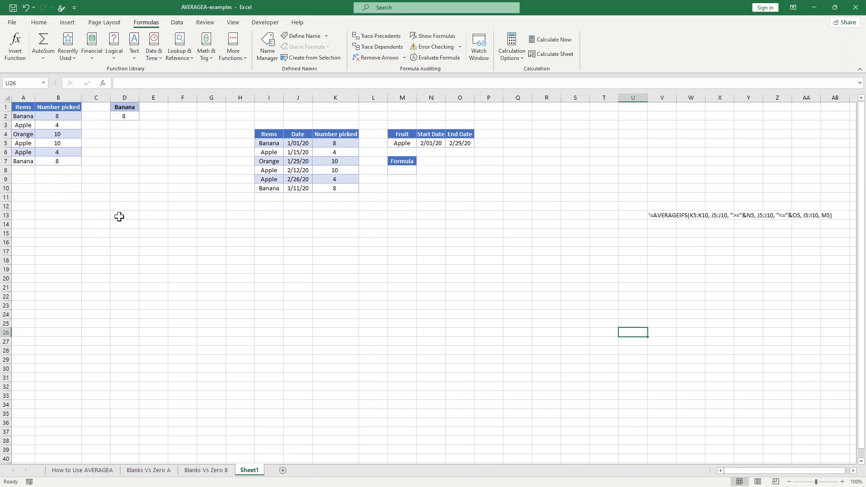
pyautogui.click(118, 115)
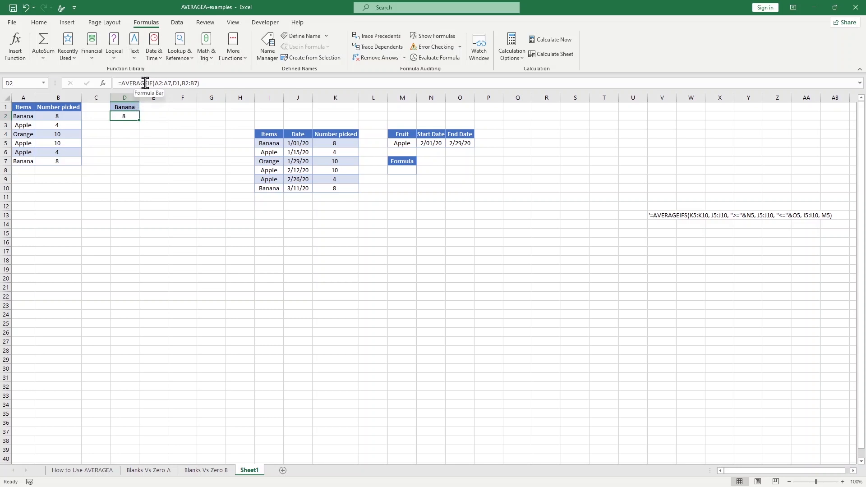
pyautogui.click(160, 83)
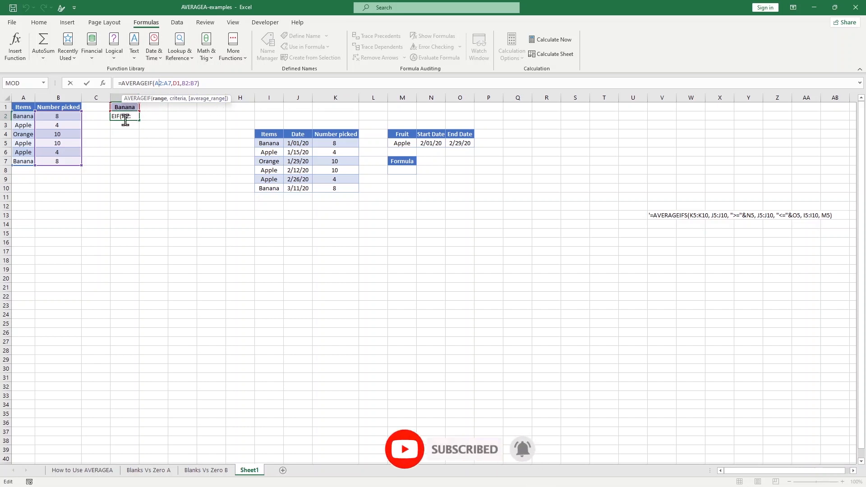
pyautogui.press('Return')
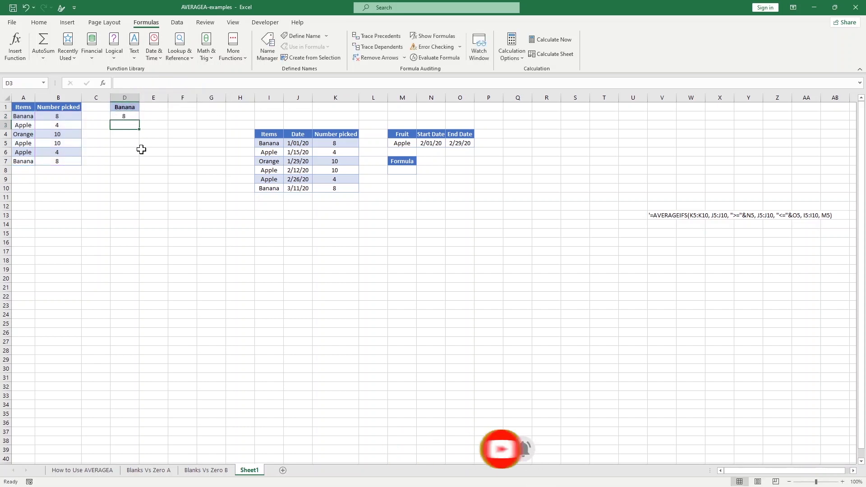
# Step: Enter =averageif(A2:A7,D1,B2:B7) in cell D3 to average the numbers picked for Banana
pyautogui.write('=')
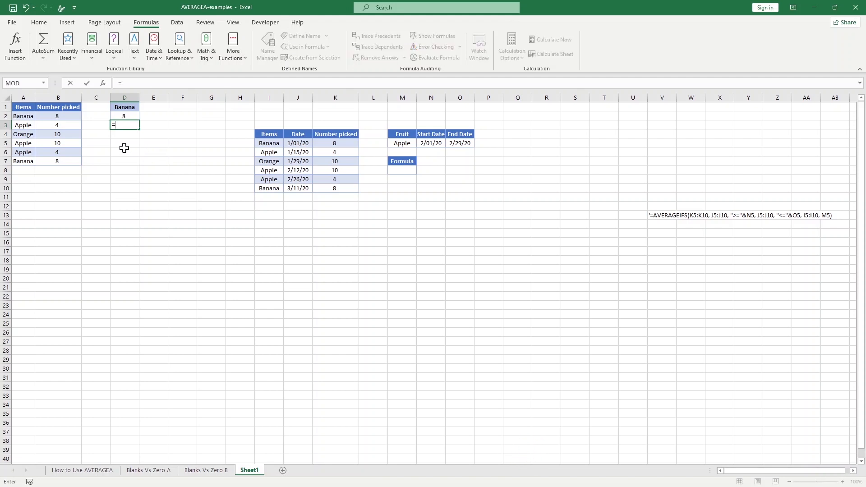
pyautogui.write('averageif')
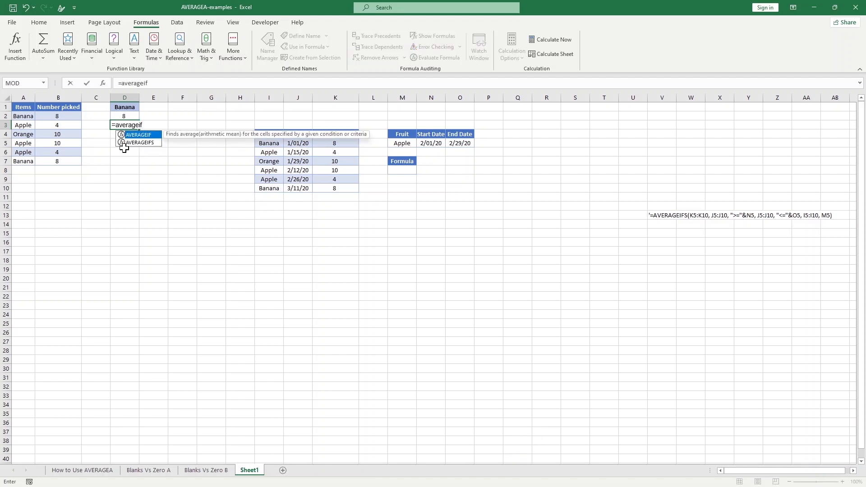
pyautogui.write('(')
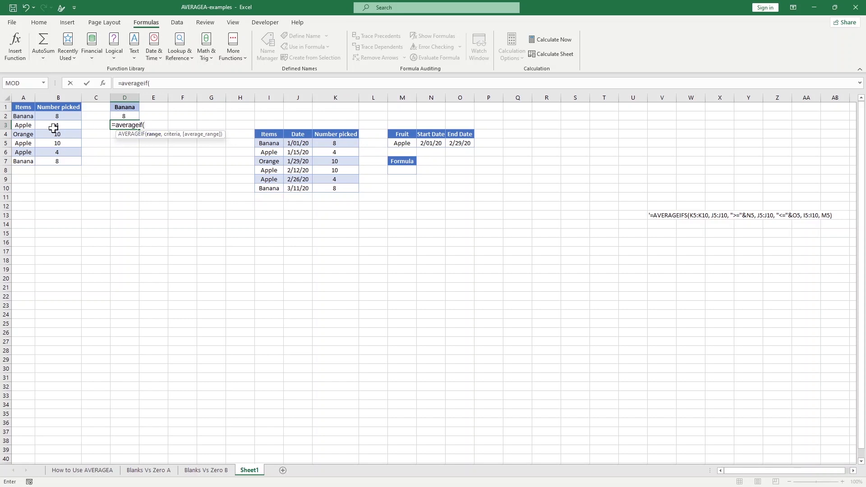
pyautogui.moveTo(20, 118); pyautogui.dragTo(21, 160)
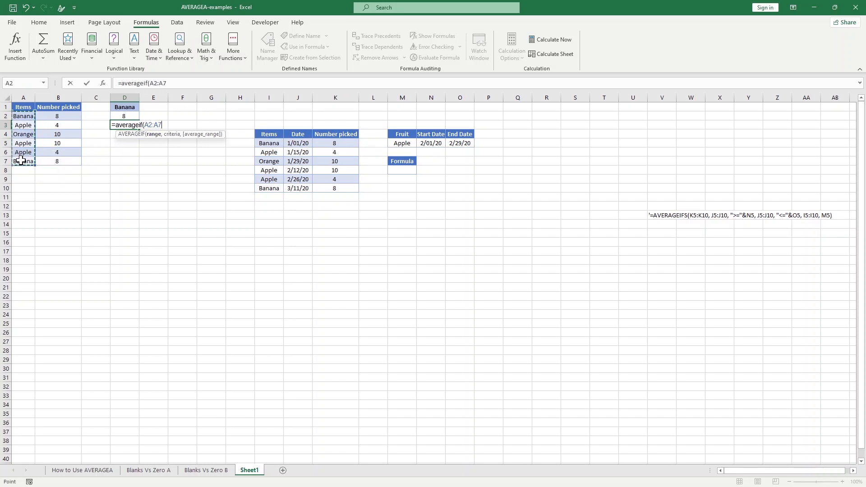
pyautogui.write(',')
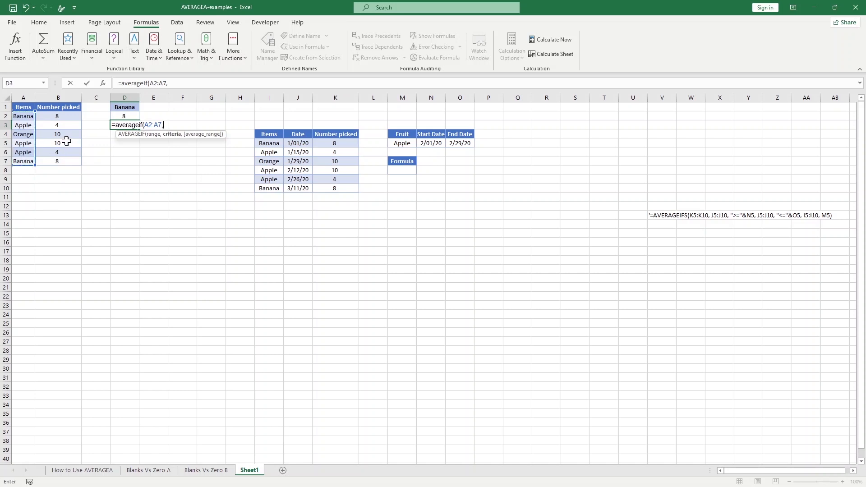
pyautogui.click(126, 106)
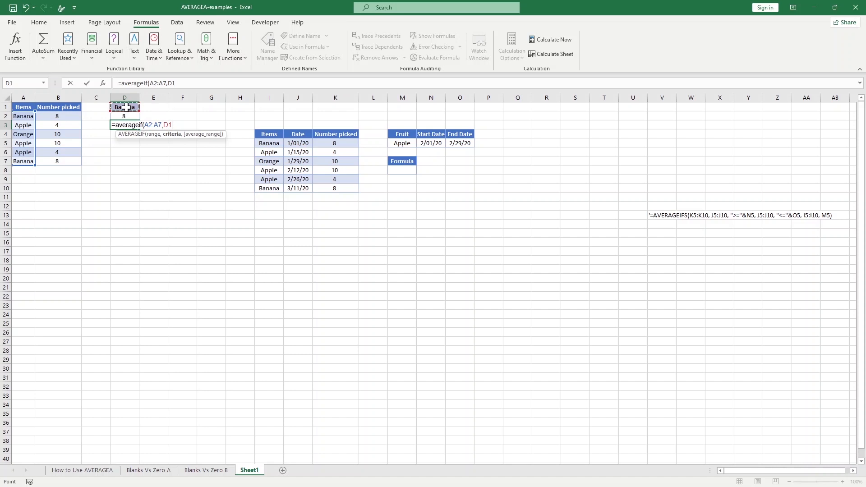
pyautogui.write(',')
pyautogui.click(56, 115)
pyautogui.moveTo(56, 115); pyautogui.dragTo(60, 164)
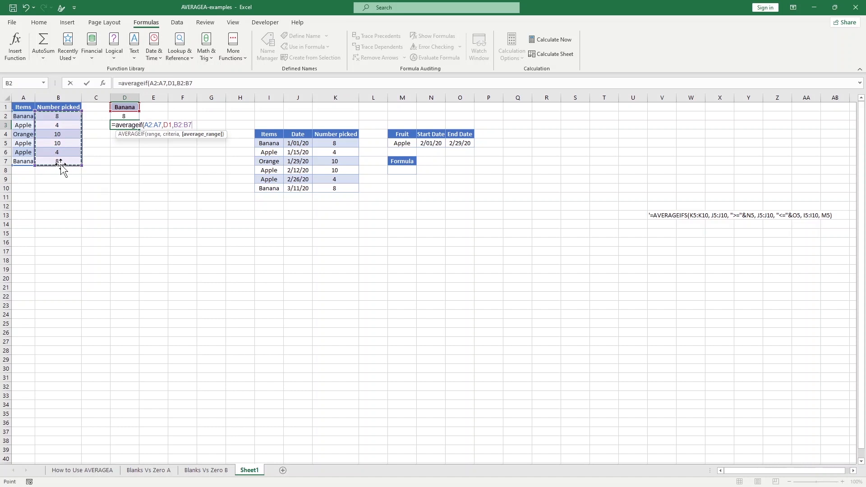
pyautogui.write(')')
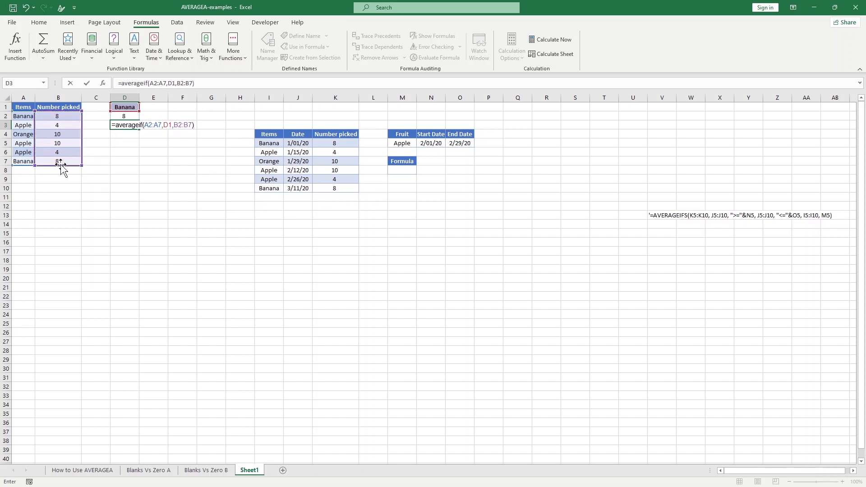
pyautogui.press('Return')
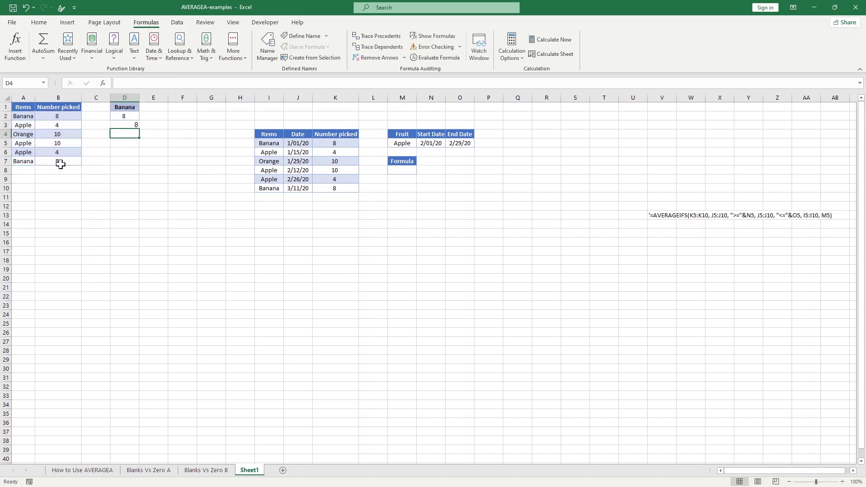
# Step: Enter =averageif(A2:A7,"apple",B2:B7) in cell D6 and review the finished formula
pyautogui.click(128, 151)
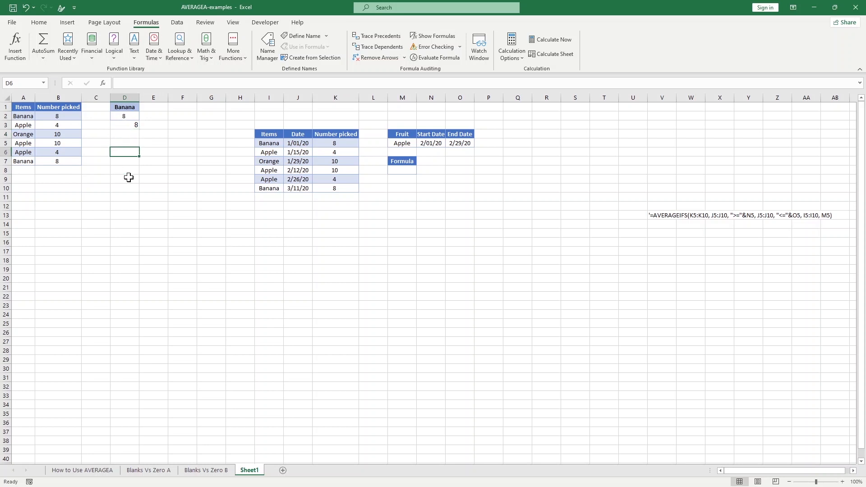
pyautogui.write('=')
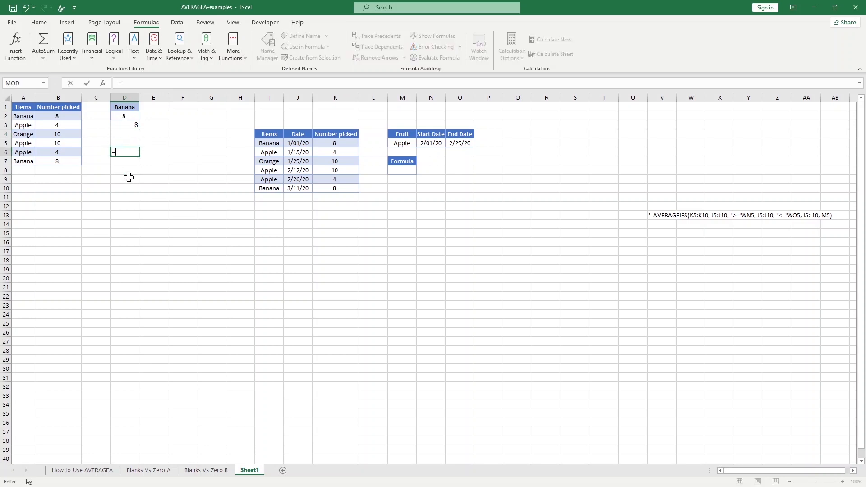
pyautogui.write('averageif')
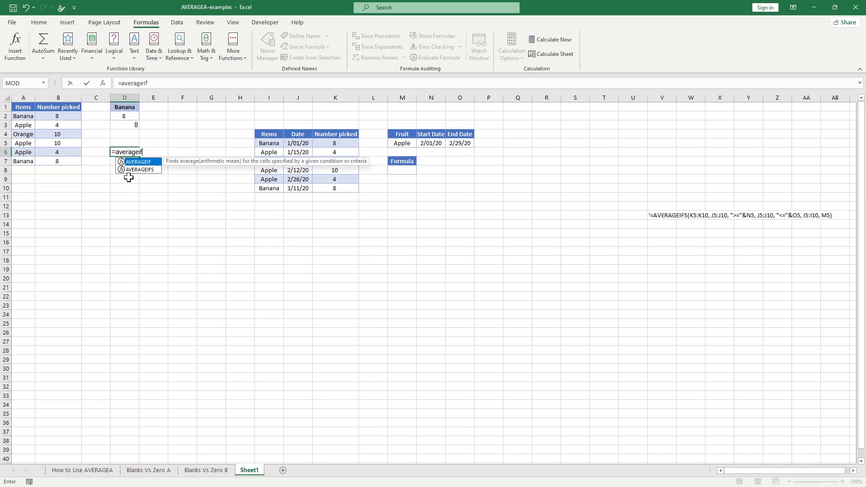
pyautogui.write('(')
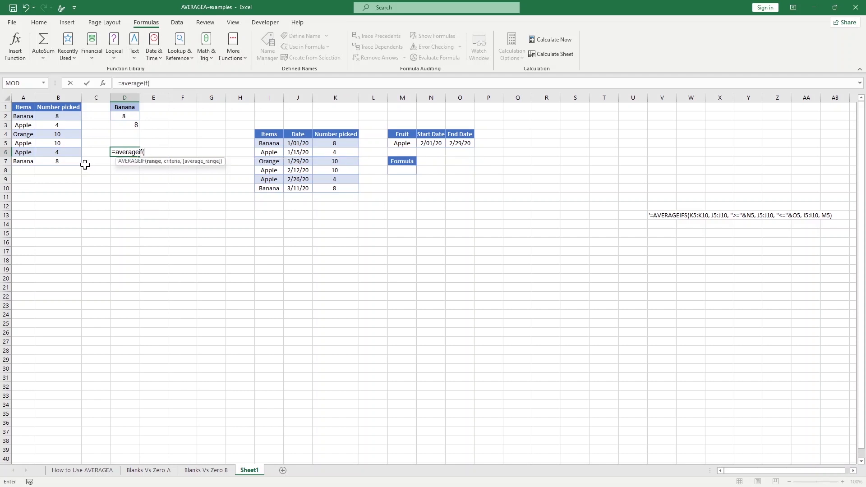
pyautogui.click(25, 118)
pyautogui.moveTo(24, 119); pyautogui.dragTo(26, 161)
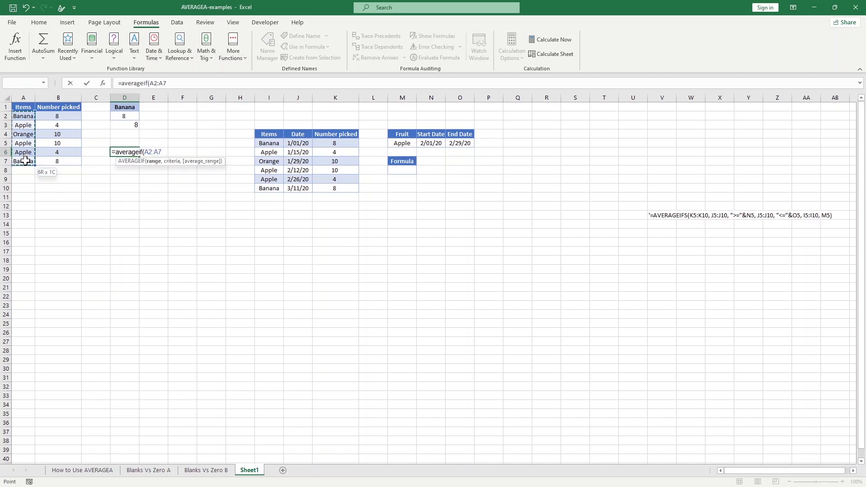
pyautogui.write(',')
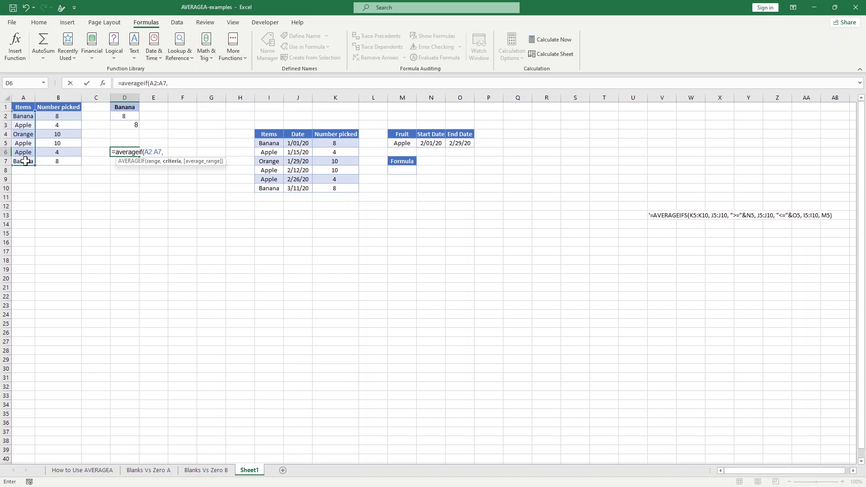
pyautogui.write('a')
pyautogui.press('BackSpace')
pyautogui.write('"apple",')
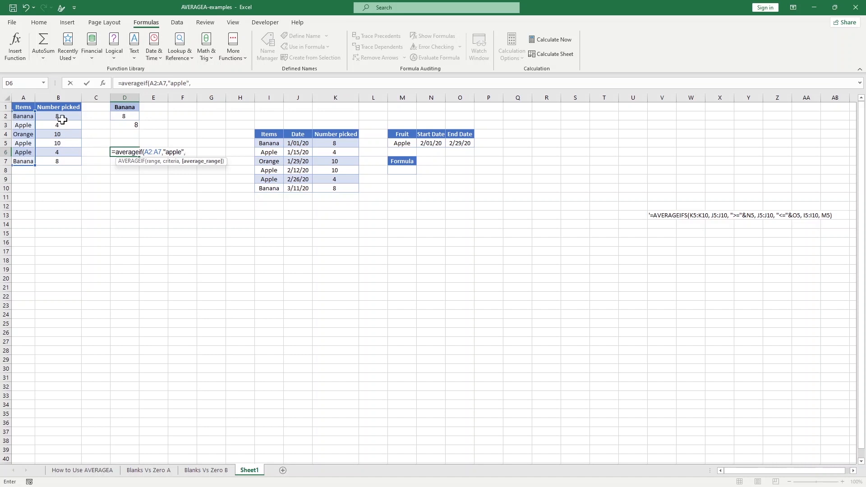
pyautogui.moveTo(62, 119); pyautogui.dragTo(64, 161)
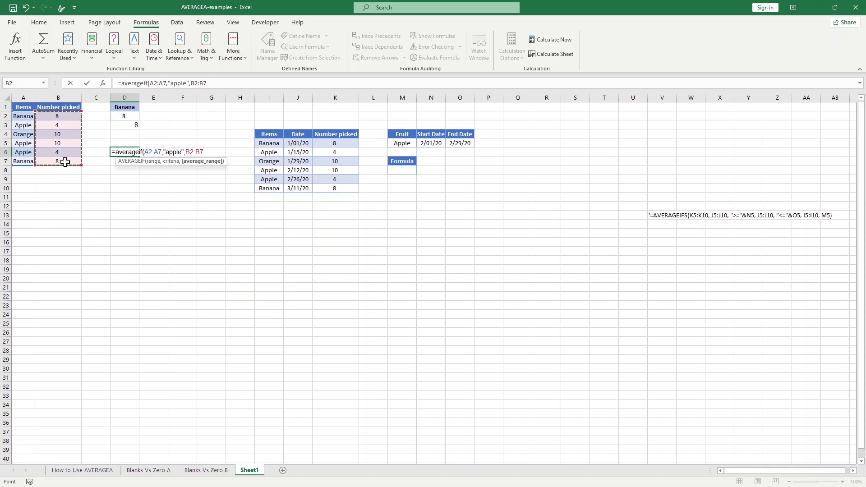
pyautogui.write(')')
pyautogui.press('Return')
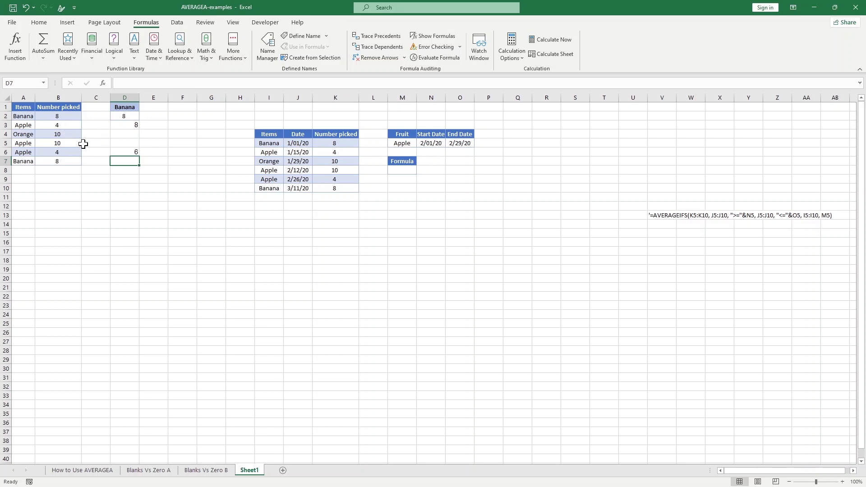
pyautogui.click(129, 154)
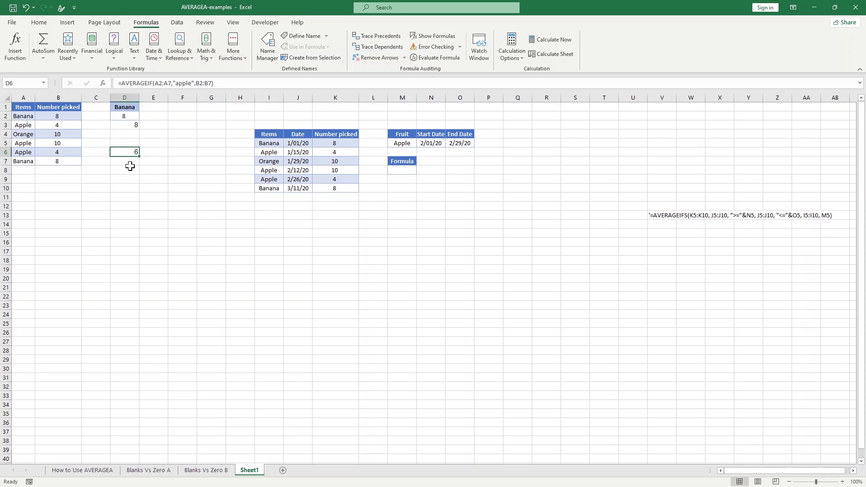
pyautogui.click(131, 188)
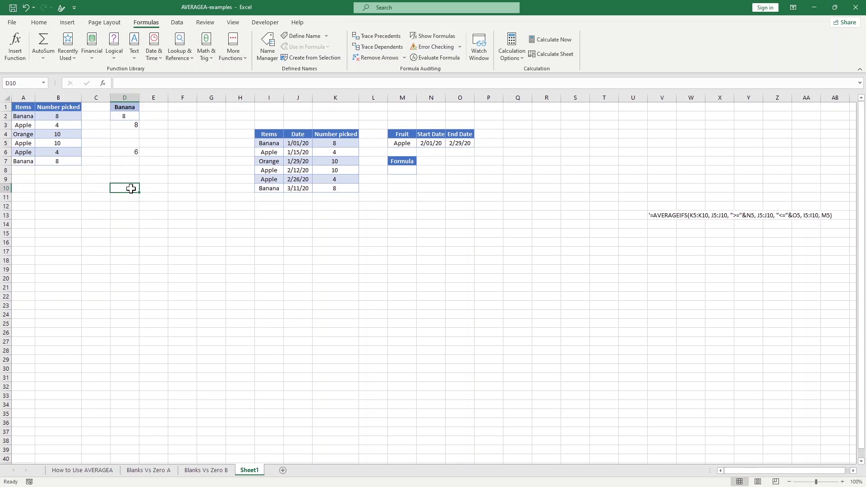
# Step: Insert a column between Items and Number picked and fill cells B2 to B7 with the letters a, b, c, d, e and f
pyautogui.rightClick(56, 98)
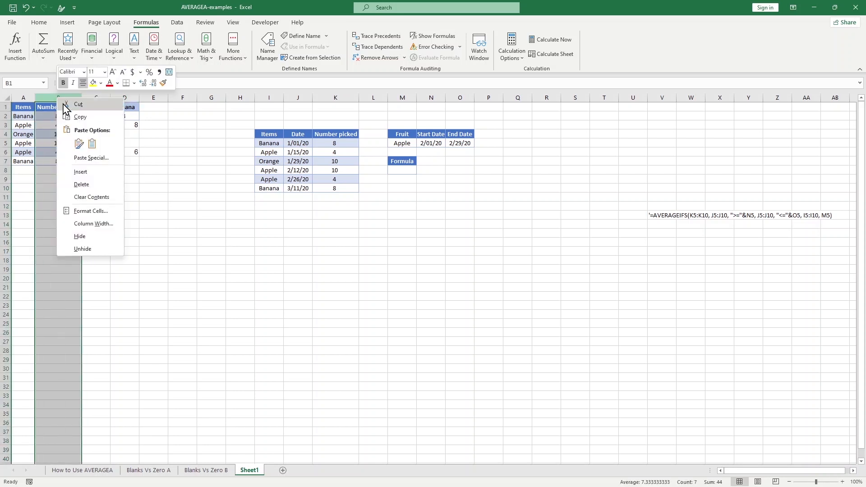
pyautogui.click(85, 172)
pyautogui.click(51, 116)
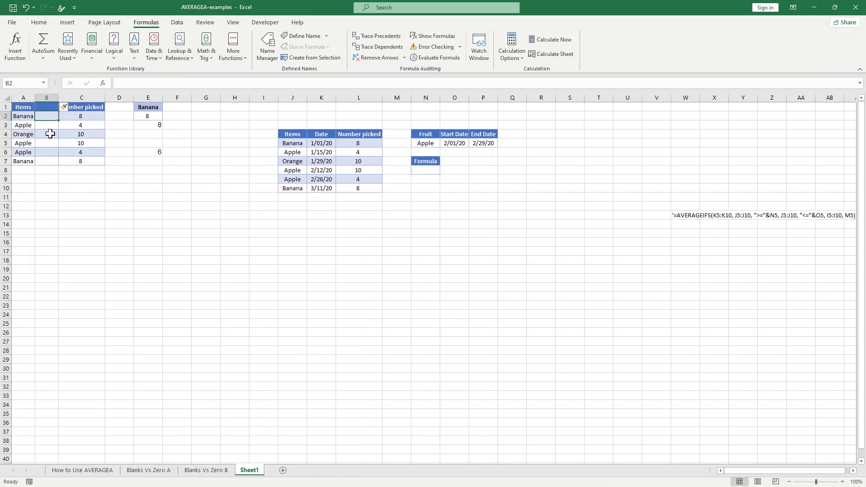
pyautogui.write('a')
pyautogui.press('Return')
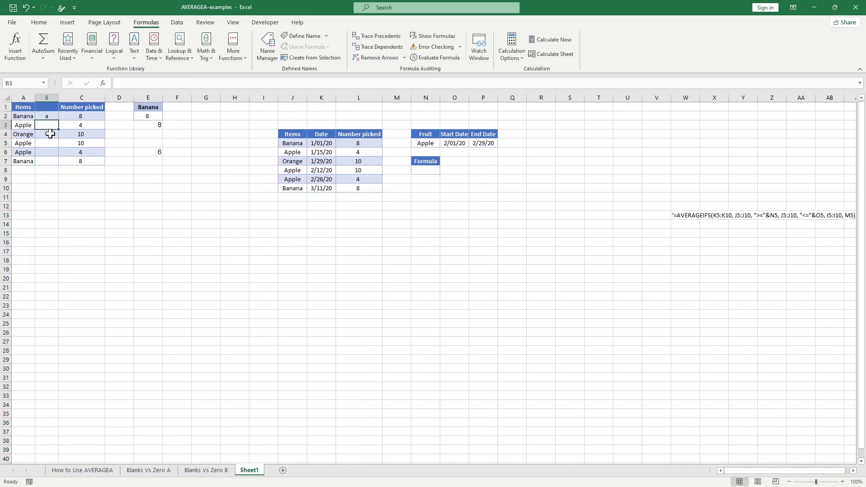
pyautogui.write('b')
pyautogui.press('Left')
pyautogui.click(50, 134)
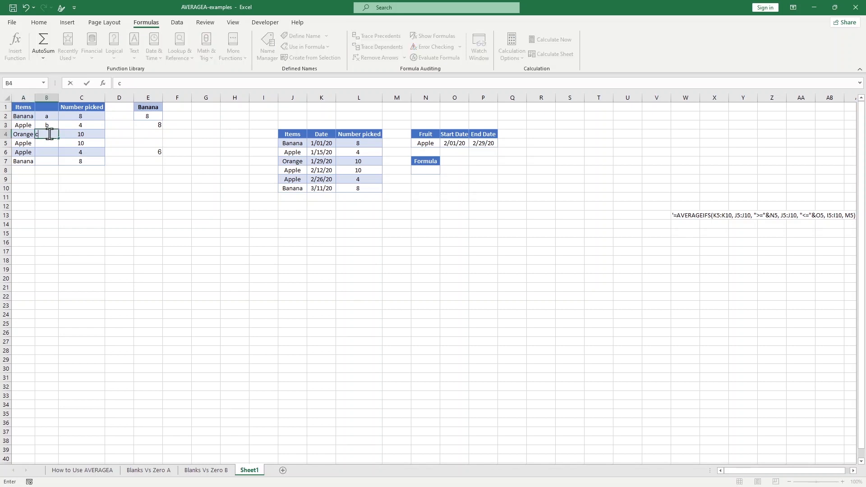
pyautogui.write('c')
pyautogui.press('Return')
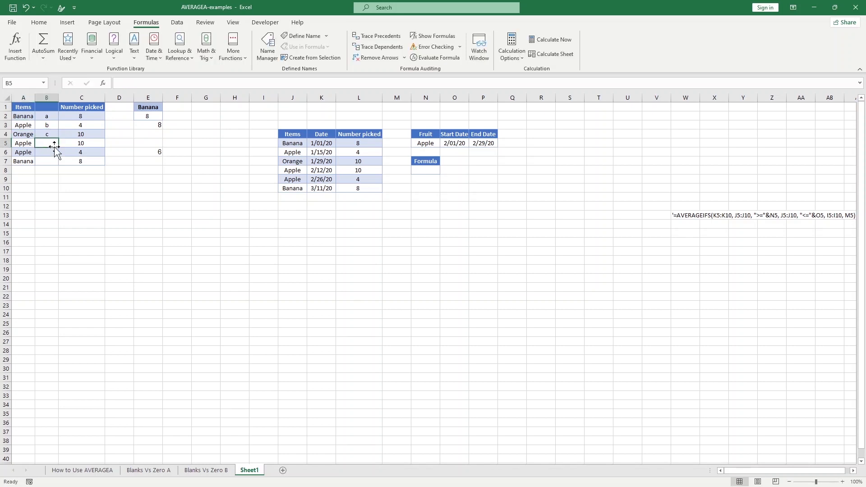
pyautogui.write('d')
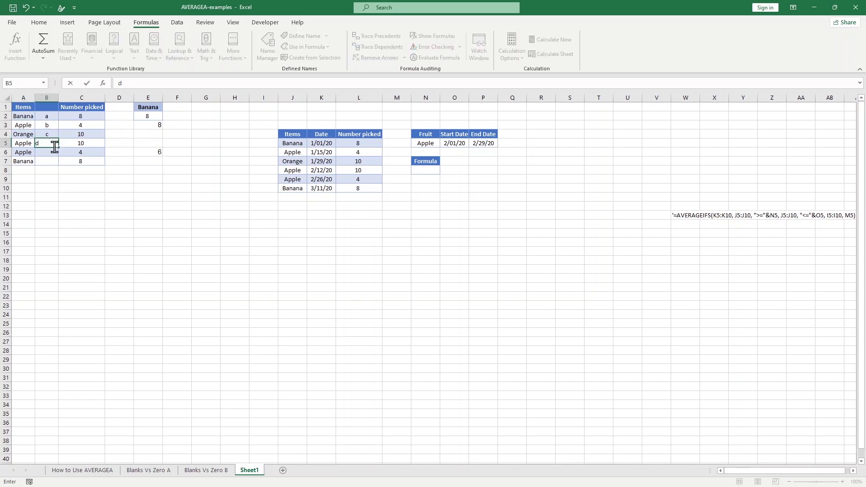
pyautogui.click(42, 155)
pyautogui.write('e')
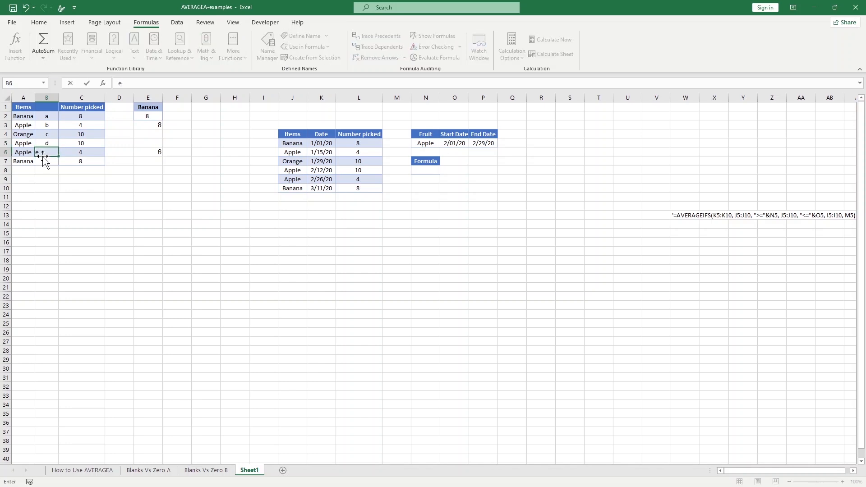
pyautogui.click(45, 160)
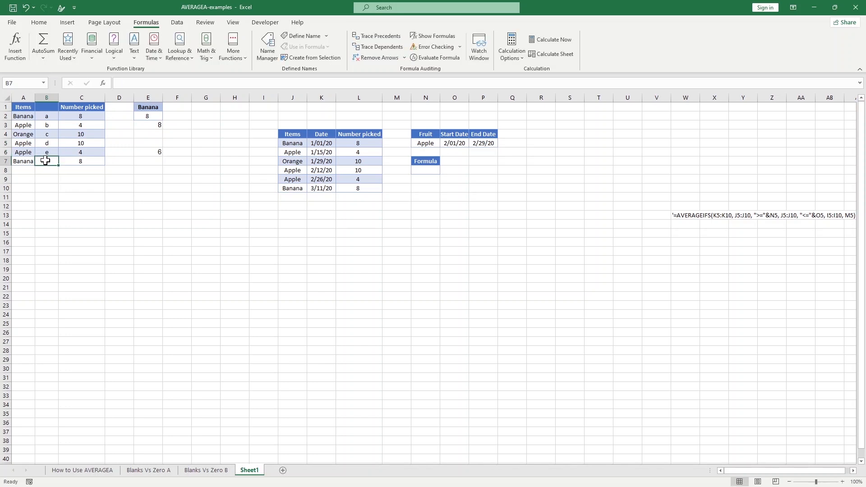
pyautogui.write('ff')
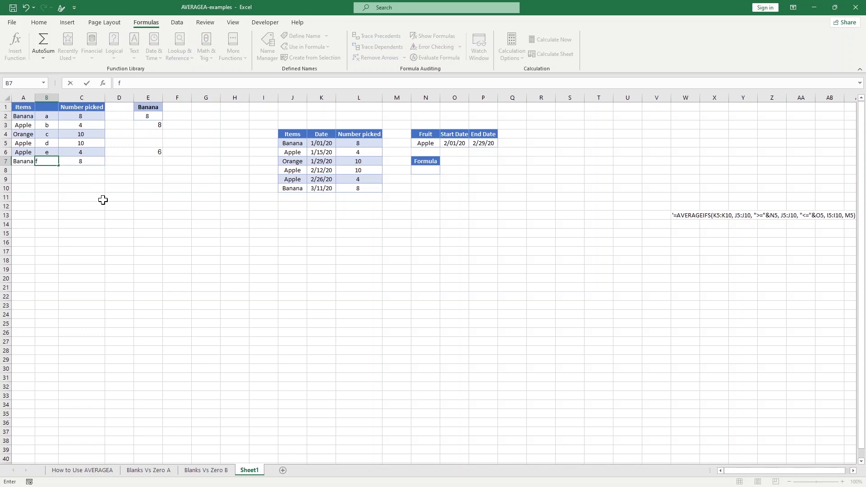
pyautogui.click(102, 205)
# Step: Put a in cell F1 as the second criterion and enter =averageifs(C2:C7,A2:A7,E1,B2:B7,F1) in cell E8
pyautogui.click(149, 172)
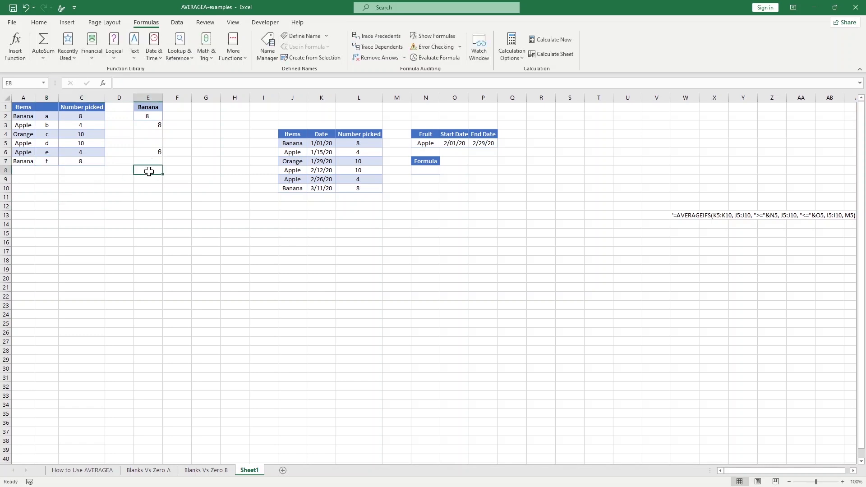
pyautogui.write('*')
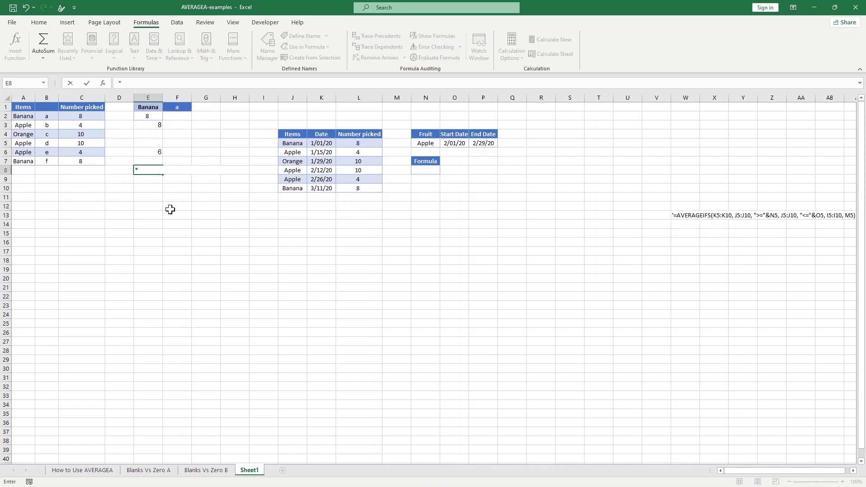
pyautogui.press('BackSpace')
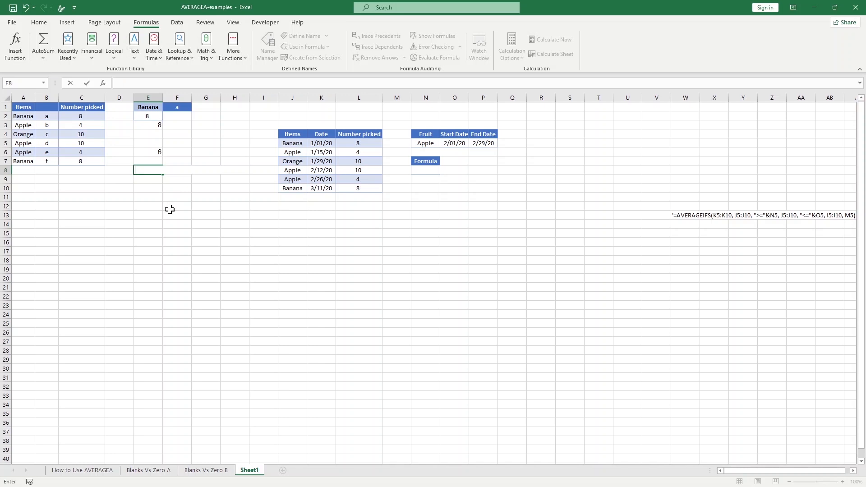
pyautogui.write('=averageifs(')
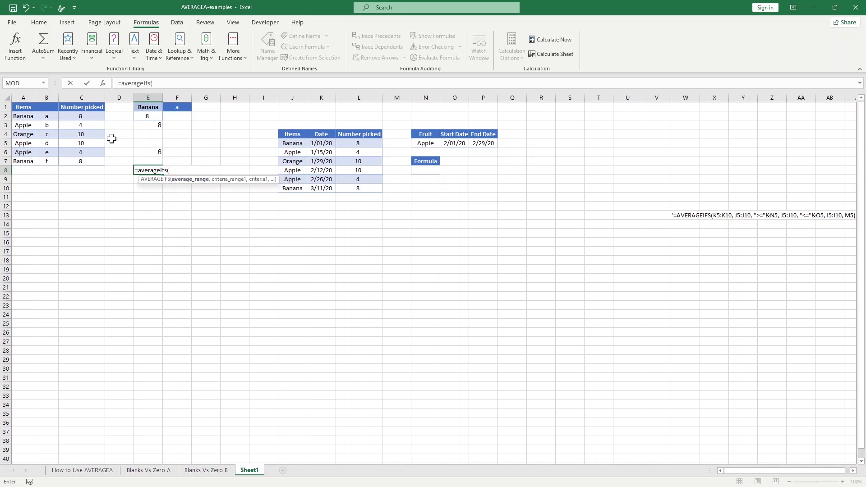
pyautogui.moveTo(85, 118); pyautogui.dragTo(88, 165)
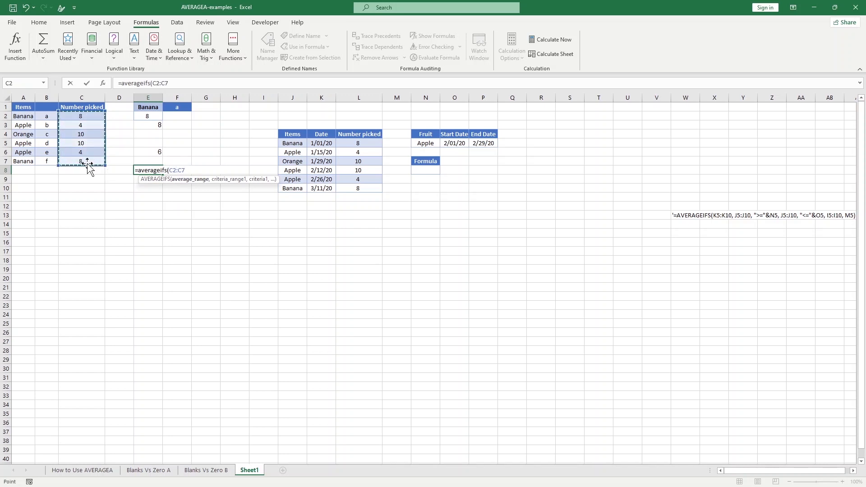
pyautogui.write(',')
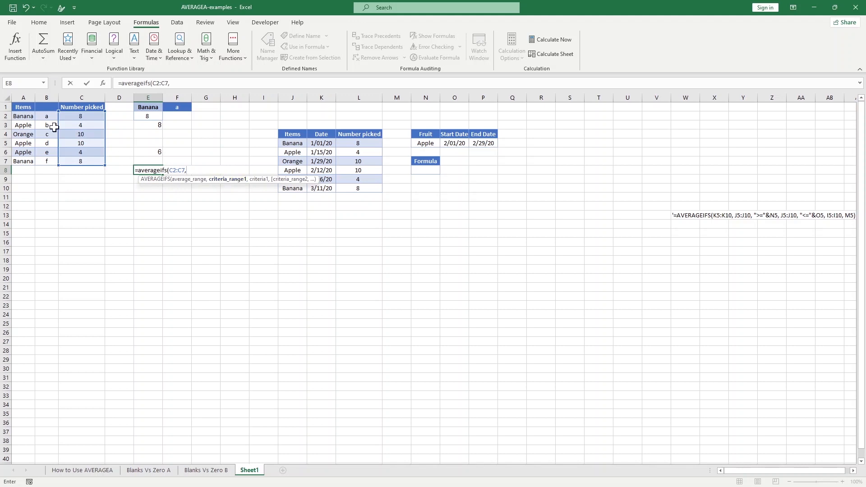
pyautogui.moveTo(20, 117); pyautogui.dragTo(20, 161)
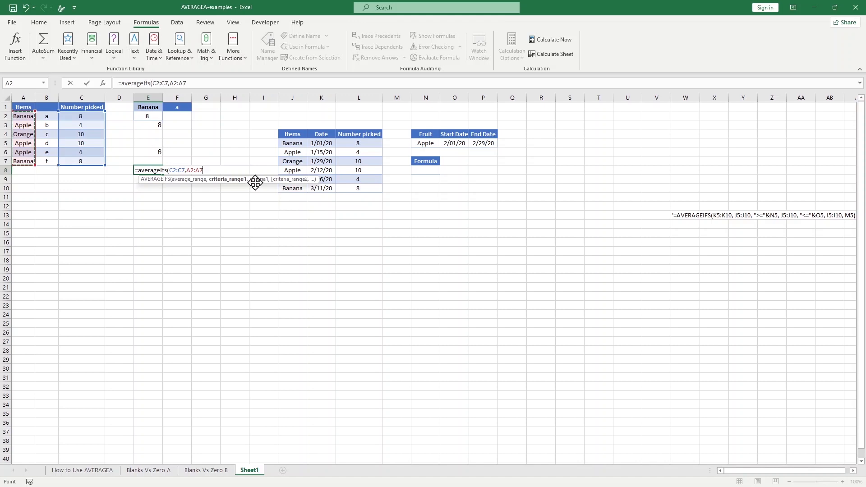
pyautogui.write(',')
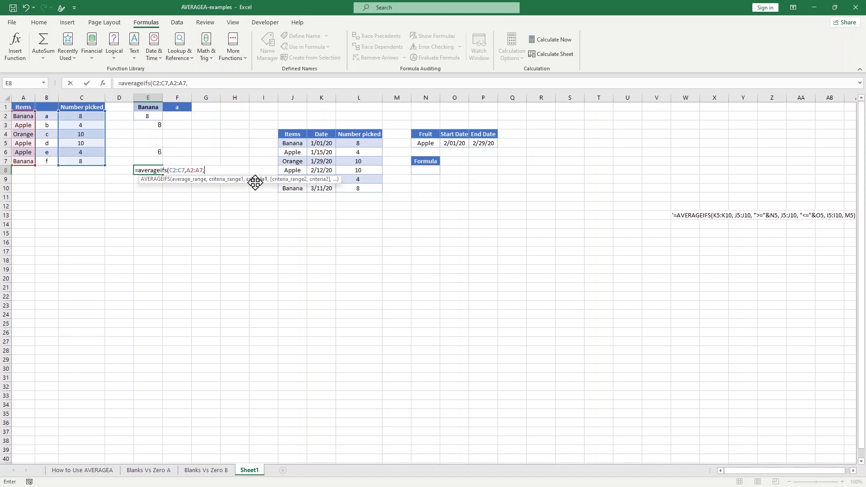
pyautogui.click(146, 109)
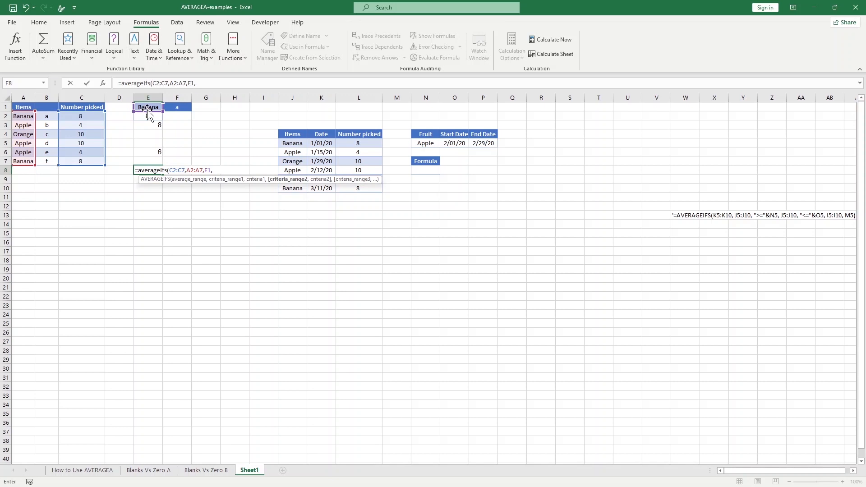
pyautogui.write(',')
pyautogui.moveTo(50, 116); pyautogui.dragTo(51, 162)
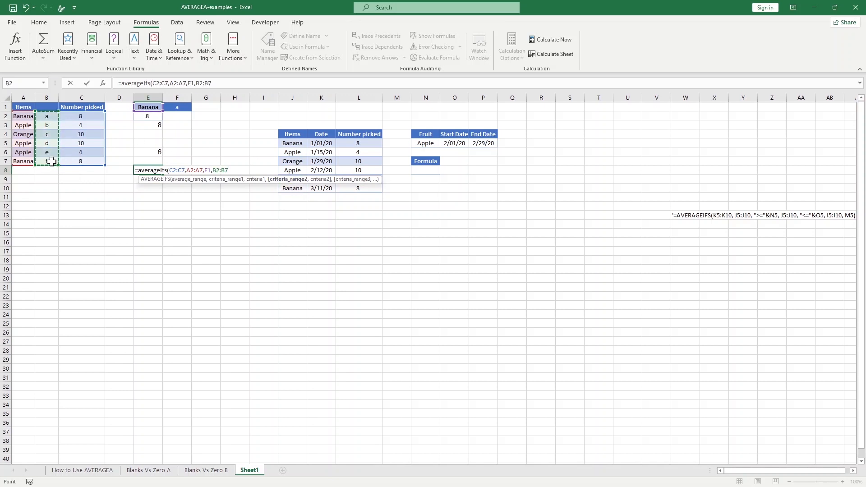
pyautogui.write(',')
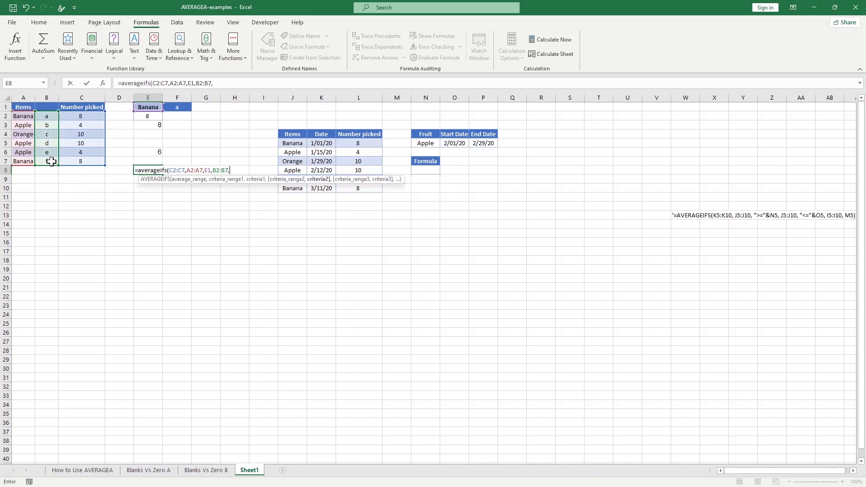
pyautogui.click(183, 107)
pyautogui.press('Return')
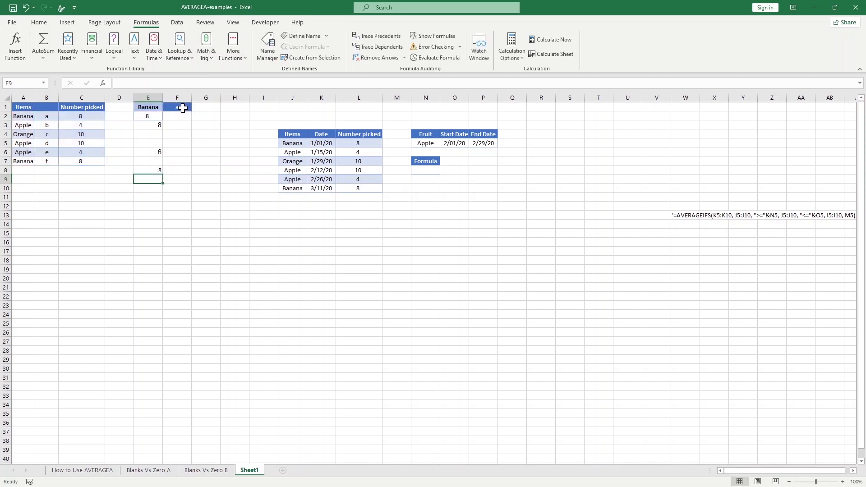
# Step: Review the AVERAGEIFS formula in E8, and change the last Banana row to a in cell B7 and 6 in cell C7
pyautogui.click(156, 170)
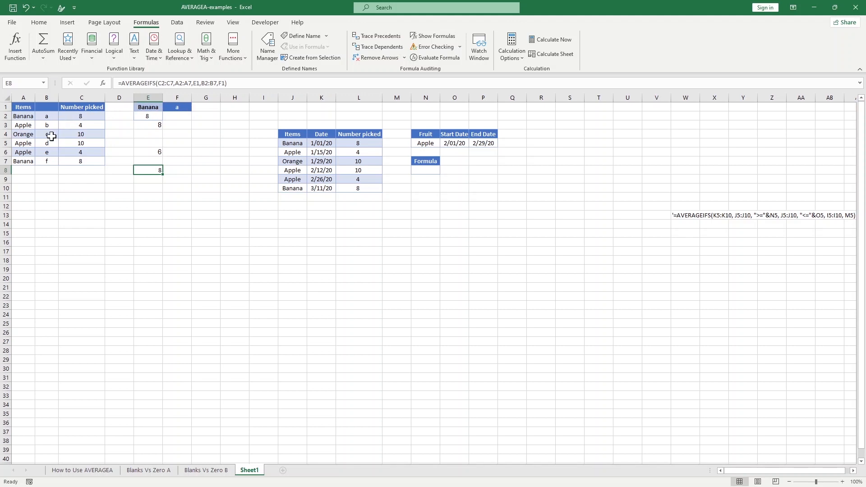
pyautogui.click(47, 116)
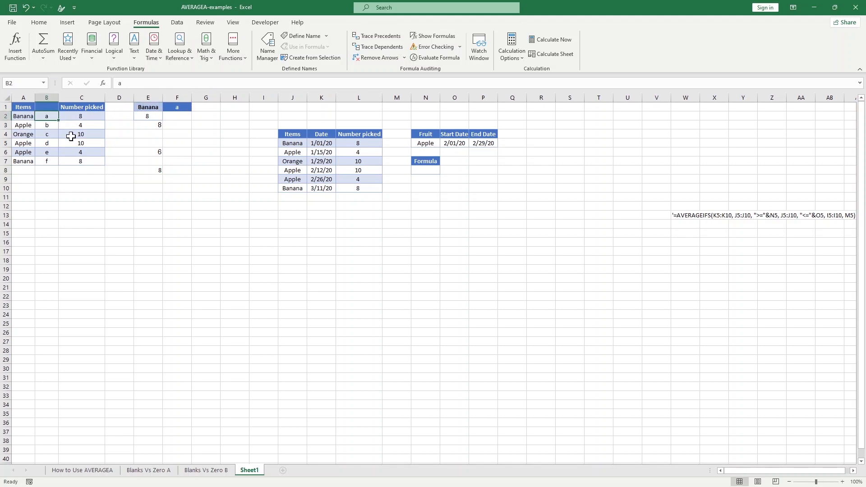
pyautogui.click(157, 173)
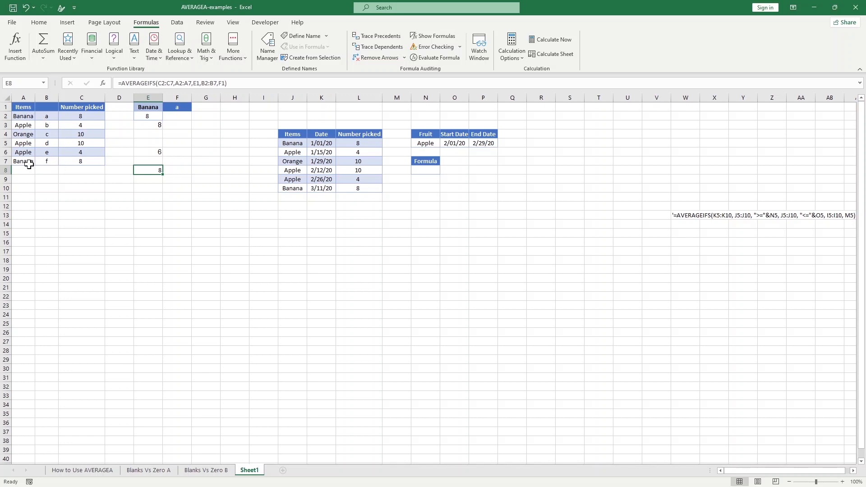
pyautogui.click(45, 163)
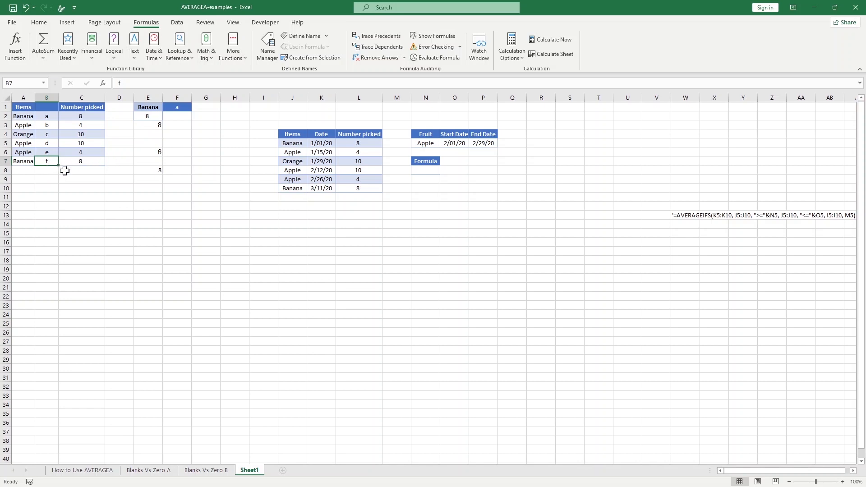
pyautogui.write('a')
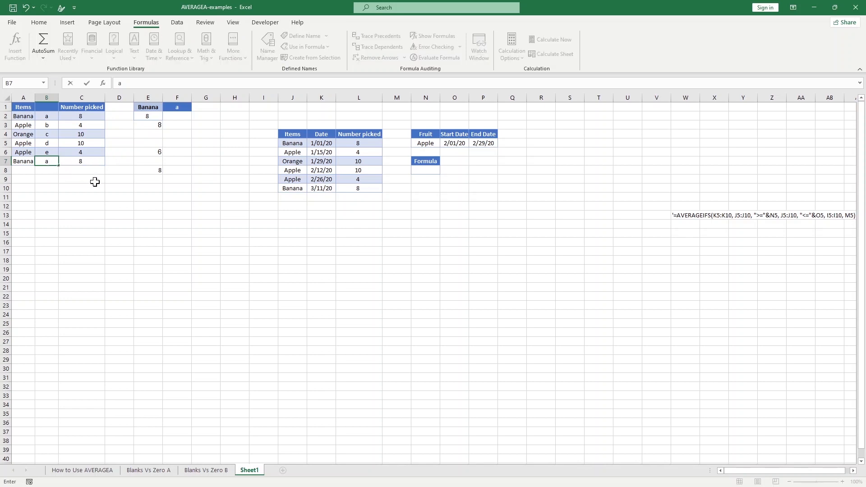
pyautogui.click(119, 205)
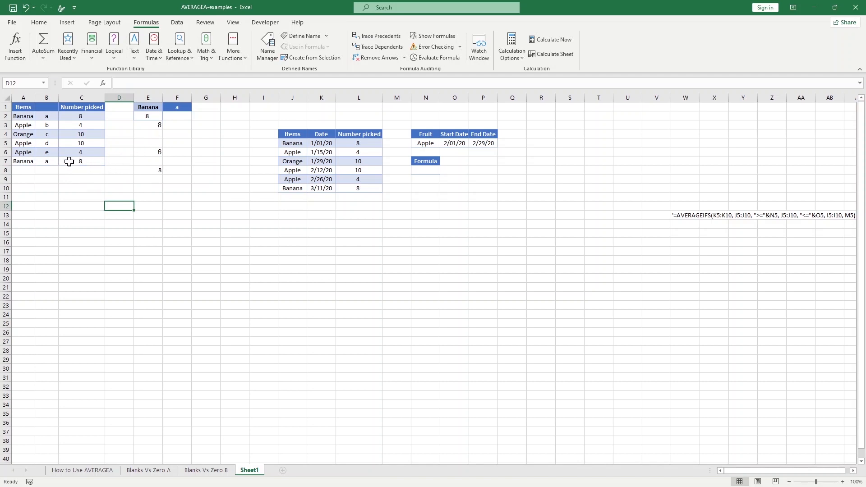
pyautogui.click(80, 162)
pyautogui.write('6')
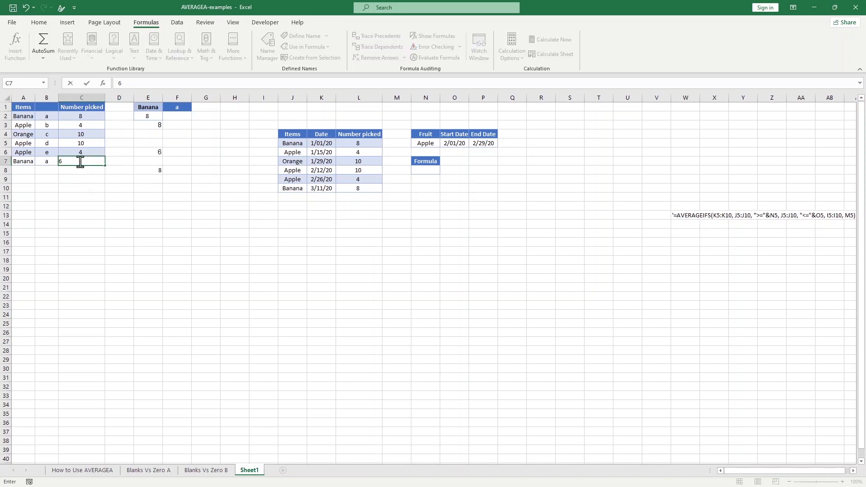
pyautogui.press('Return')
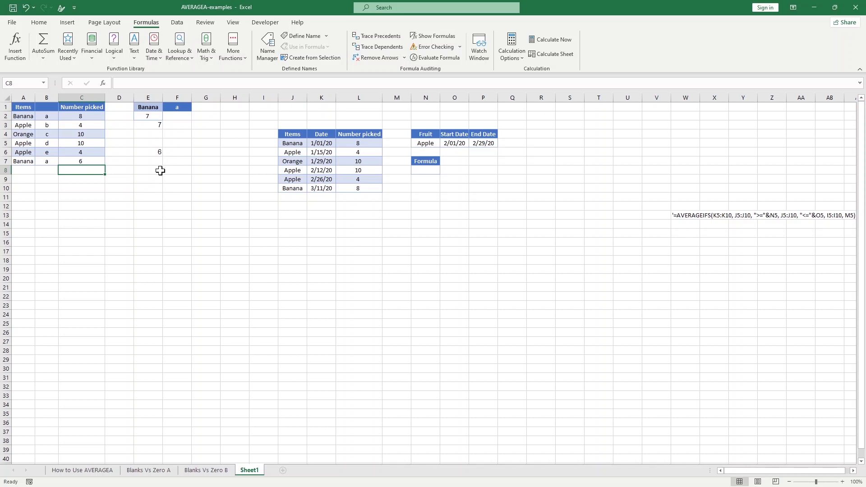
pyautogui.click(88, 161)
# Step: Change the AVERAGEIFS criteria to apple in cell E1 and d in cell F1
pyautogui.click(150, 107)
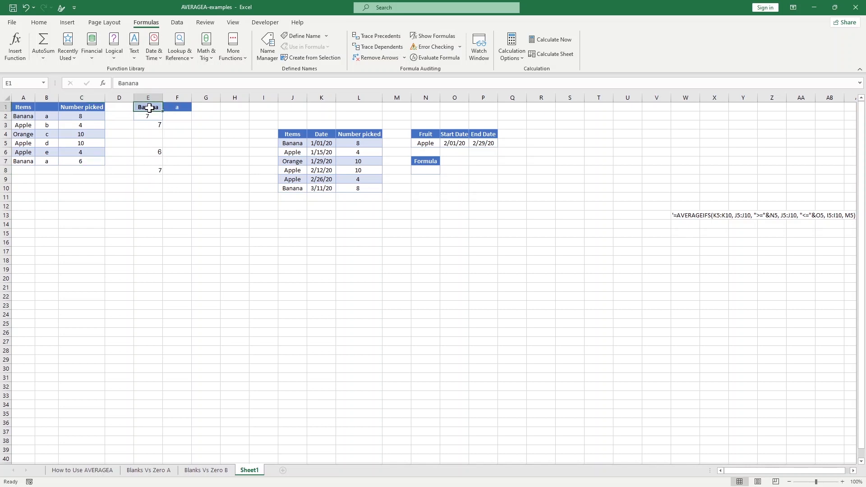
pyautogui.write('apple')
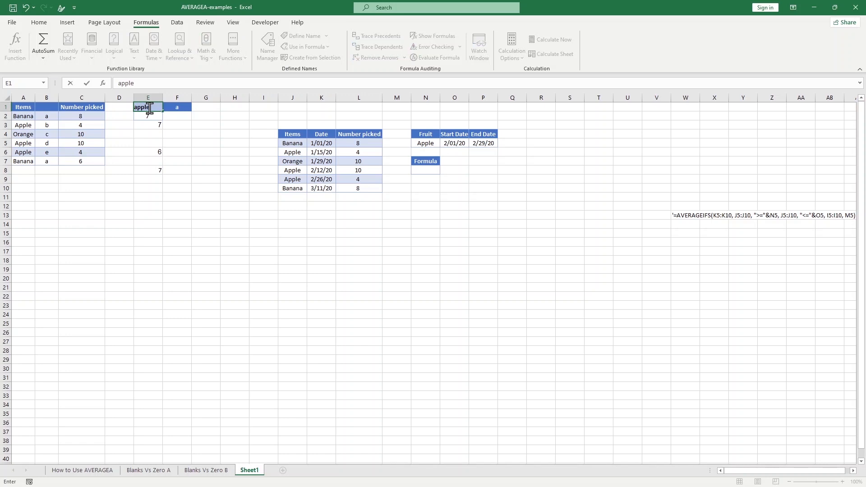
pyautogui.press('Return')
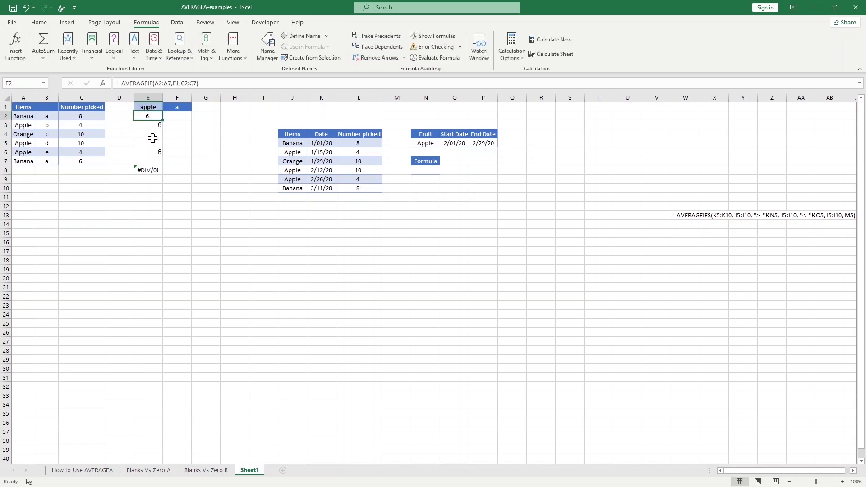
pyautogui.click(151, 170)
pyautogui.click(176, 106)
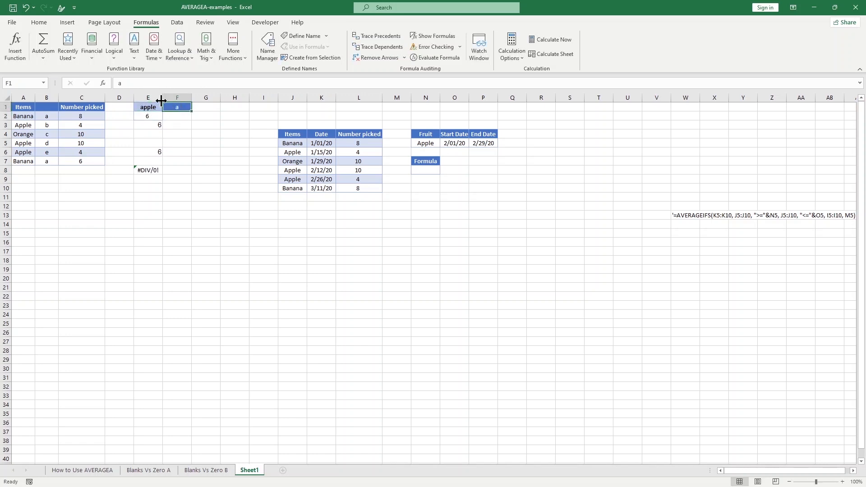
pyautogui.write('d')
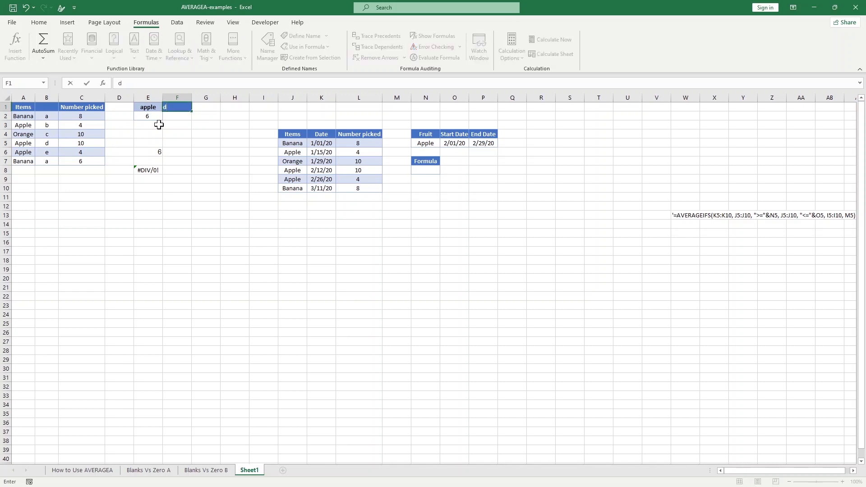
pyautogui.click(218, 178)
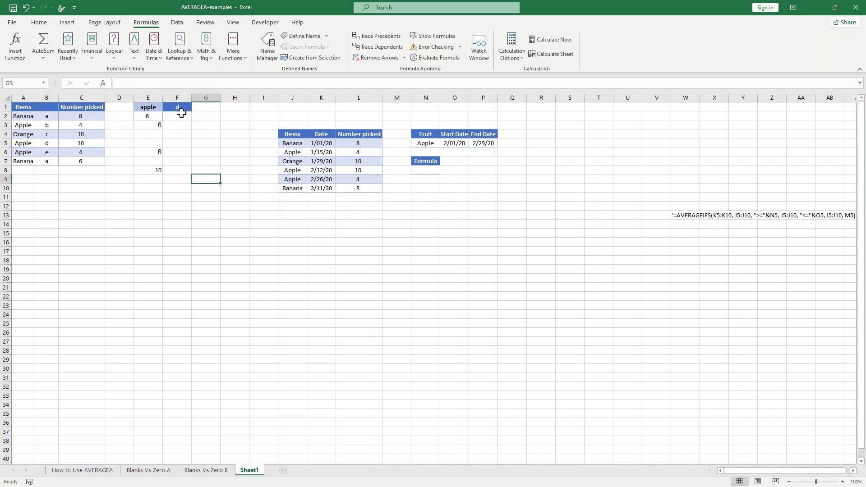
# Step: Set the second criterion in cell F1 to 0 and check the AVERAGEIFS formula in cell E8
pyautogui.click(182, 108)
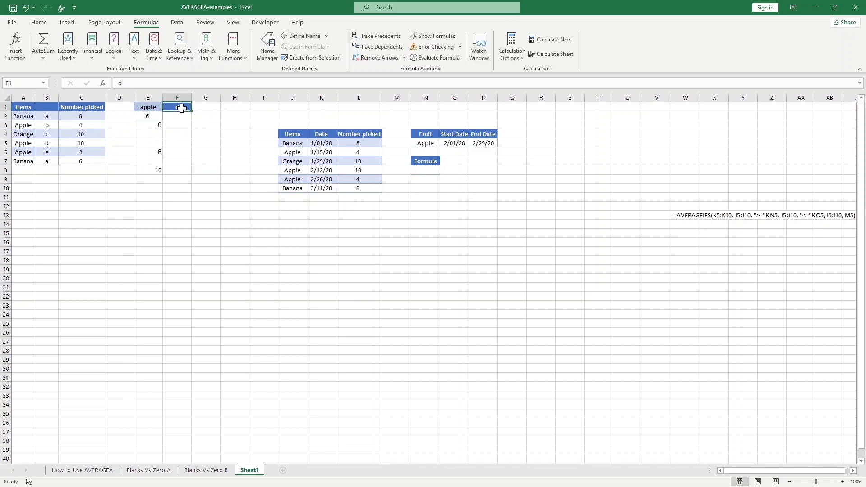
pyautogui.write('0')
pyautogui.click(181, 151)
pyautogui.click(165, 187)
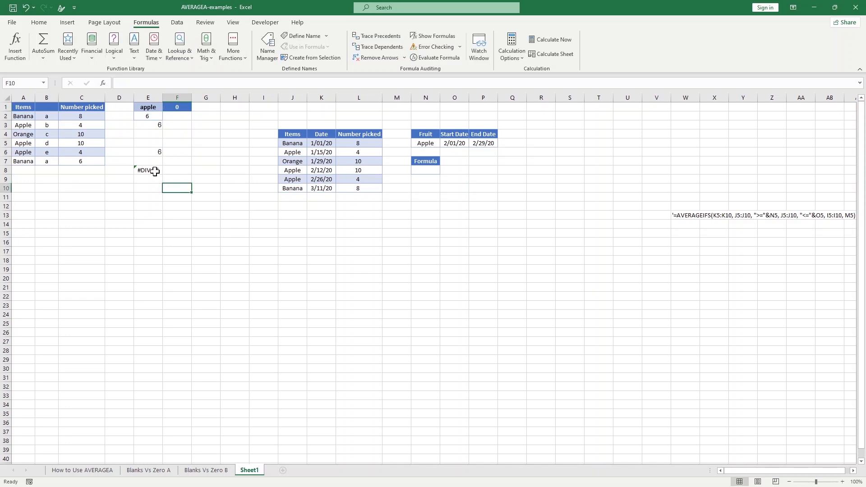
pyautogui.click(155, 171)
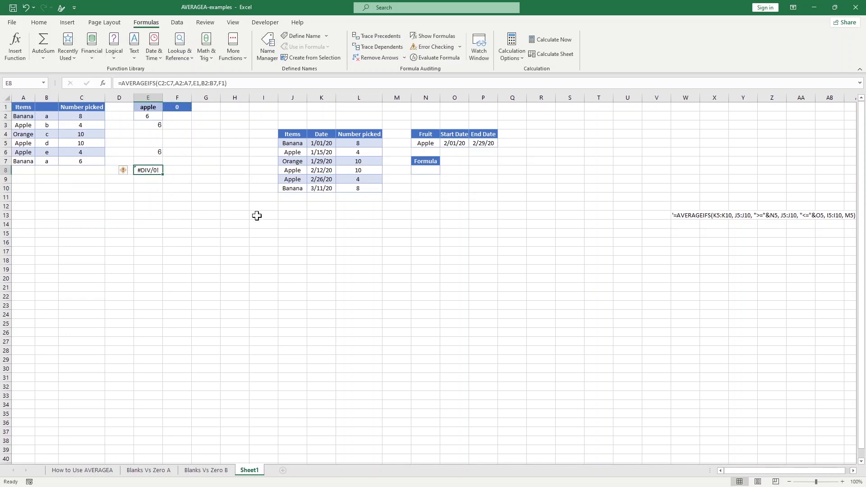